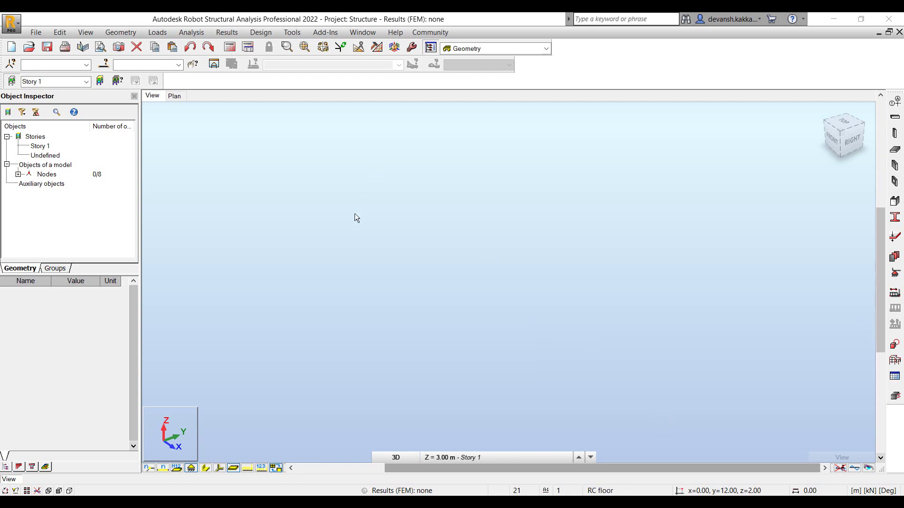
Open the Add-Ins menu in Robot Structural Analysis 2022 to find Dynamo
{"action": "left_click", "coordinate": [328, 34]}
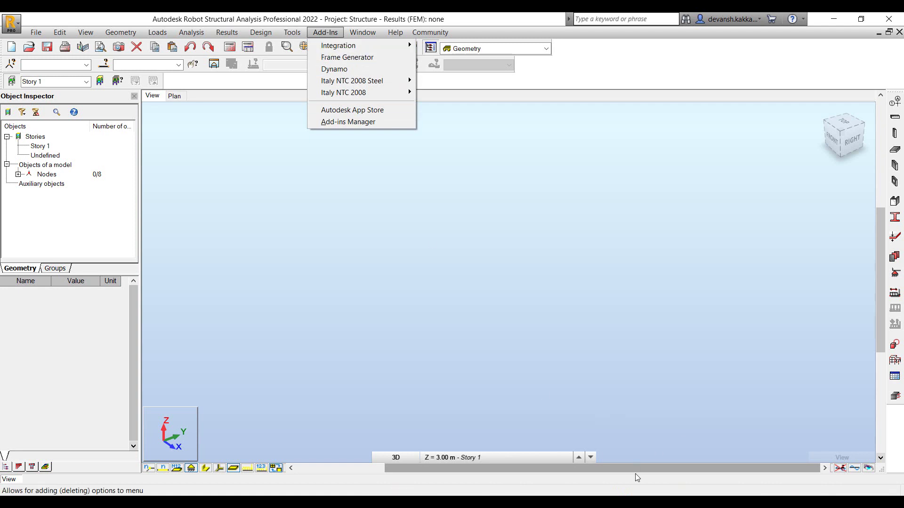
Launch Dynamo maximized with a new workspace and expand Structural Analysis > Model in the library
{"action": "left_click", "coordinate": [334, 69]}
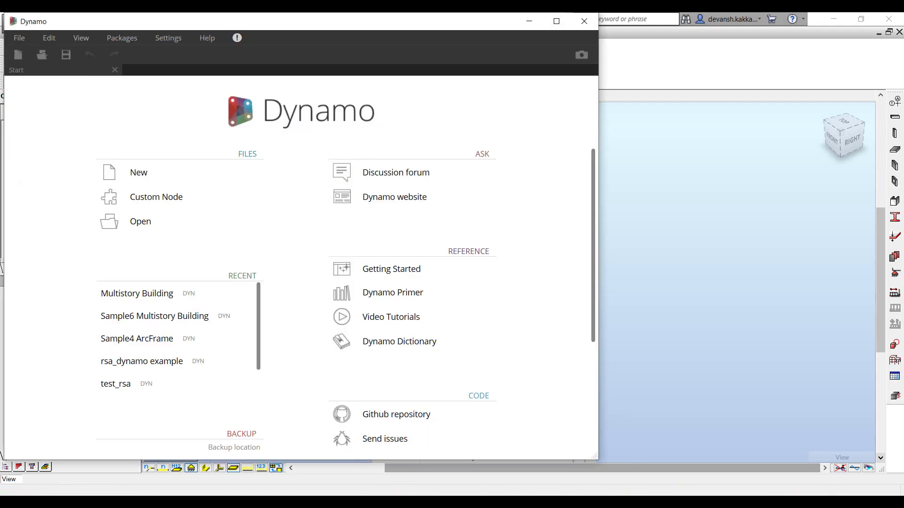
{"action": "left_click", "coordinate": [556, 22]}
{"action": "left_click", "coordinate": [316, 168]}
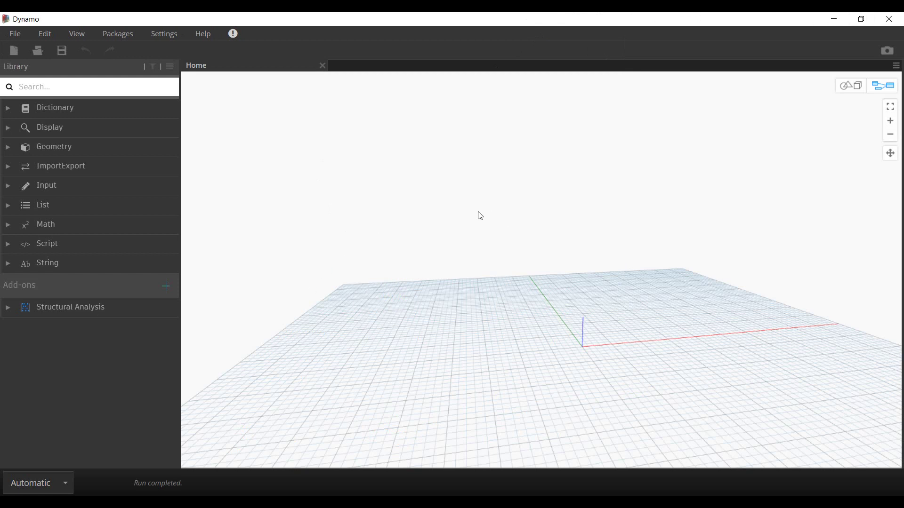
{"action": "left_click", "coordinate": [10, 308]}
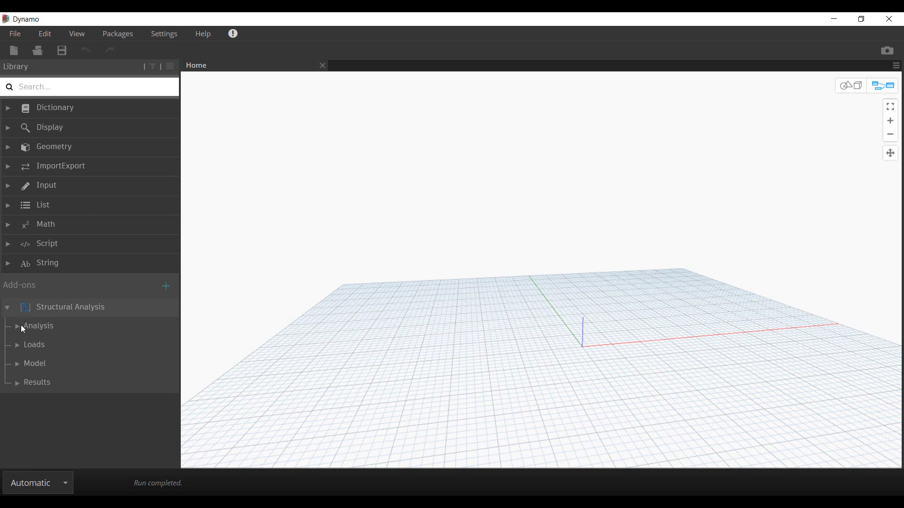
{"action": "left_click", "coordinate": [21, 364]}
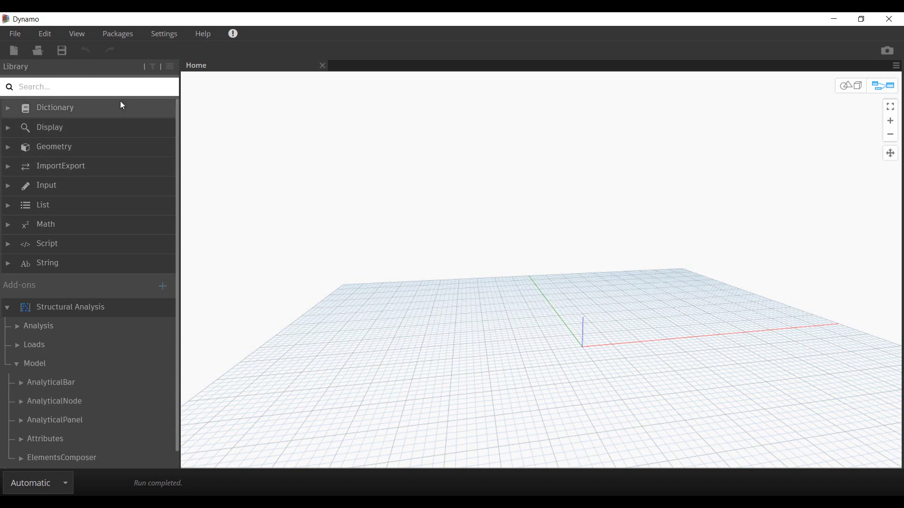
Place a Point.ByCoordinates node from a 'point' search and paste a duplicate below it
{"action": "left_click", "coordinate": [121, 89]}
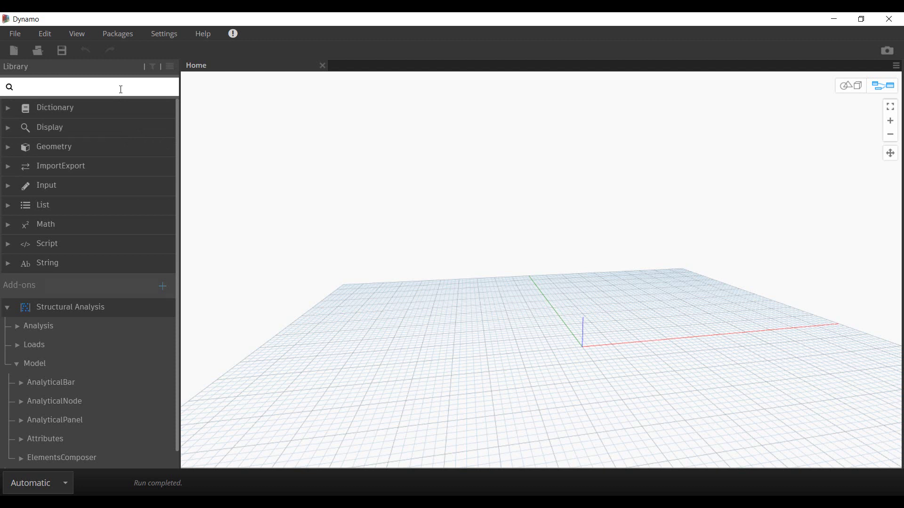
{"action": "type", "text": "point"}
{"action": "left_click_drag", "start_coordinate": [108, 118], "coordinate": [652, 210]}
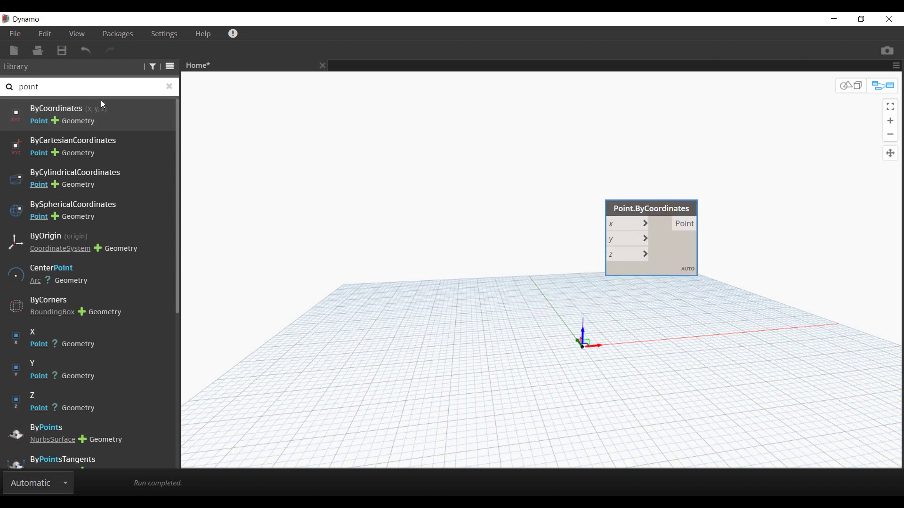
{"action": "left_click", "coordinate": [169, 87]}
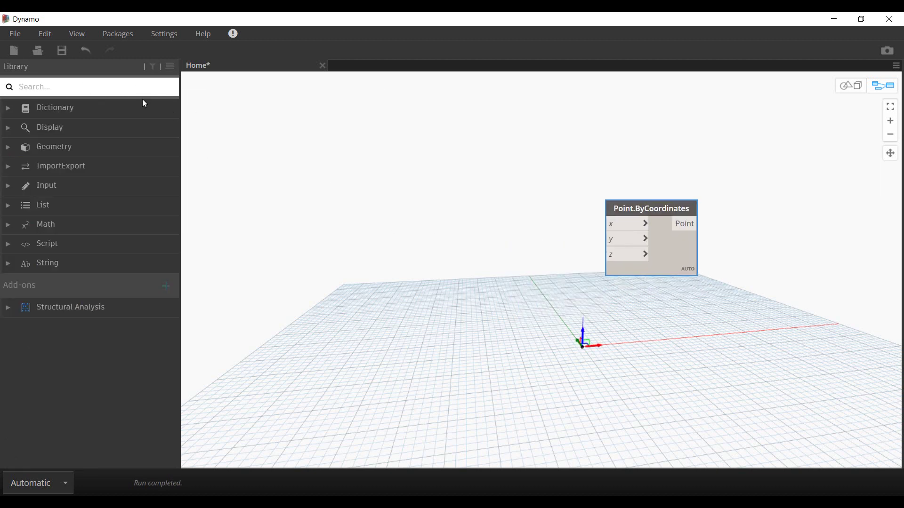
{"action": "left_click", "coordinate": [135, 88]}
{"action": "left_click", "coordinate": [668, 211]}
{"action": "key", "text": "ctrl+c"}
{"action": "key", "text": "ctrl+v"}
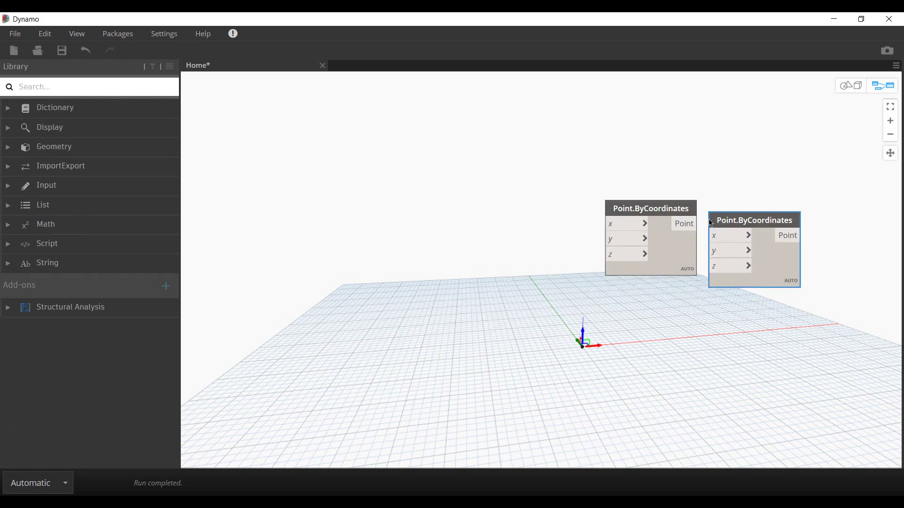
{"action": "left_click_drag", "start_coordinate": [753, 216], "coordinate": [691, 329]}
{"action": "left_click", "coordinate": [520, 350]}
Add a Code Block holding 5 and wire it into the lower point's x input
{"action": "double_click", "coordinate": [520, 353]}
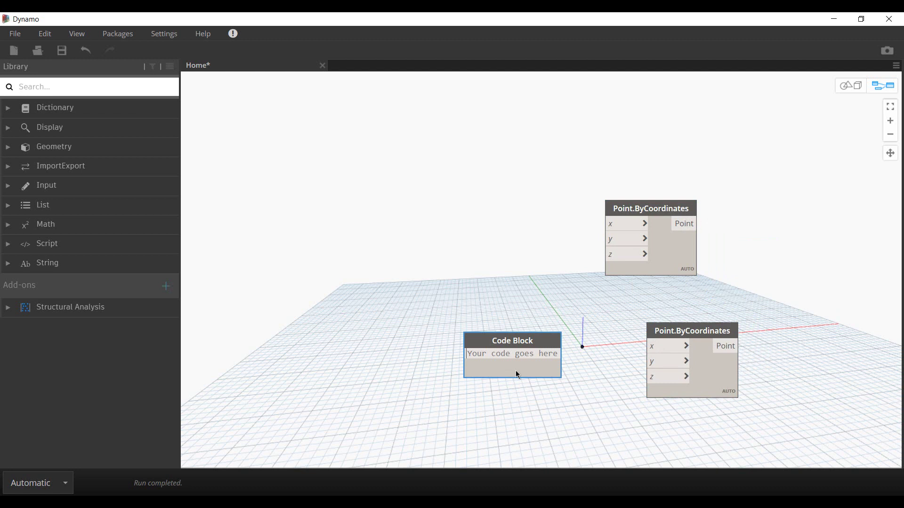
{"action": "type", "text": "5;"}
{"action": "key", "text": "Escape"}
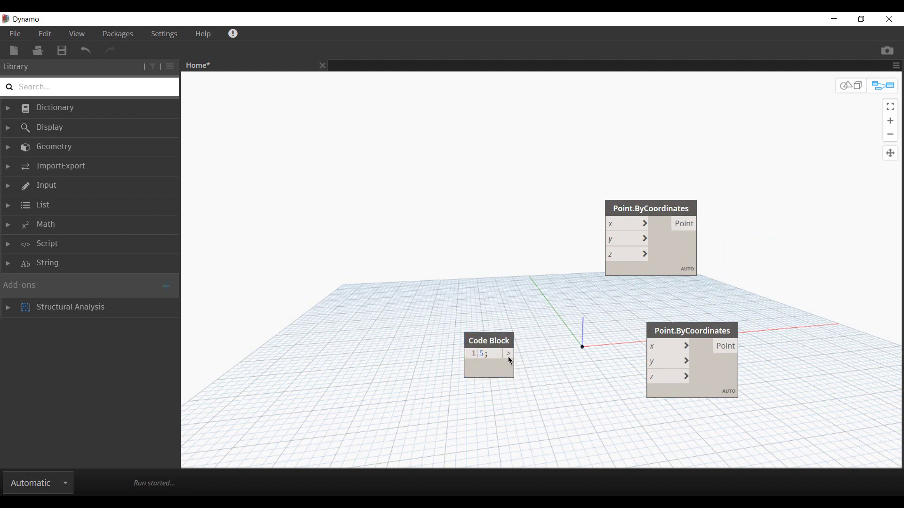
{"action": "left_click", "coordinate": [648, 348]}
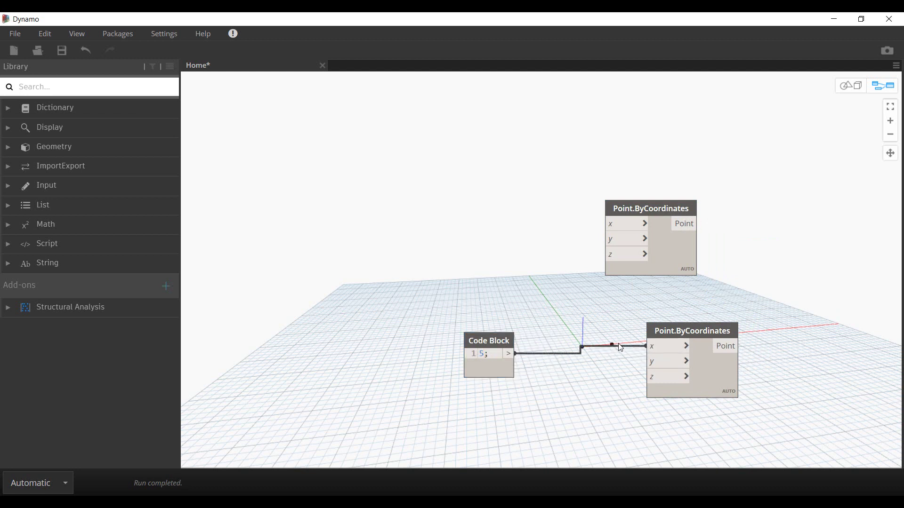
{"action": "left_click_drag", "start_coordinate": [684, 334], "coordinate": [735, 418]}
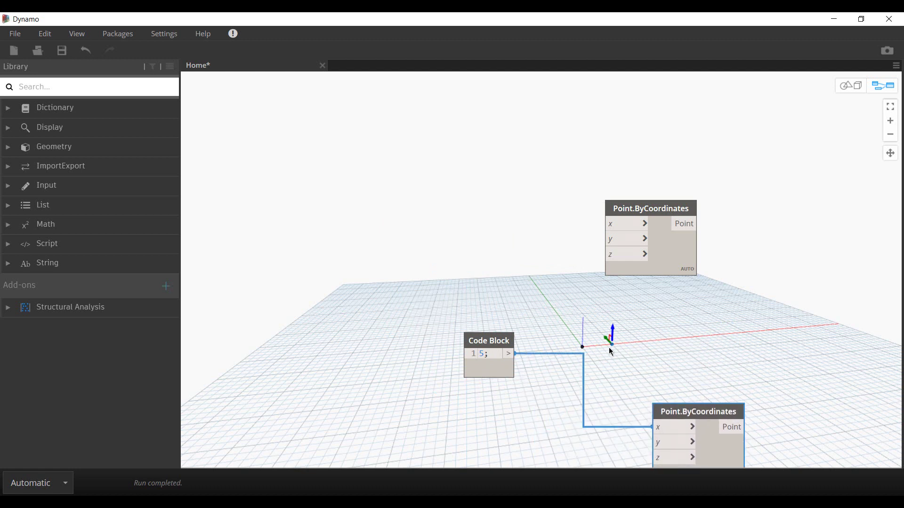
{"action": "left_click", "coordinate": [682, 372]}
{"action": "middle_click_drag", "start_coordinate": [690, 384], "coordinate": [526, 289]}
{"action": "scroll", "coordinate": [524, 289], "scroll_direction": "down", "scroll_amount": 2}
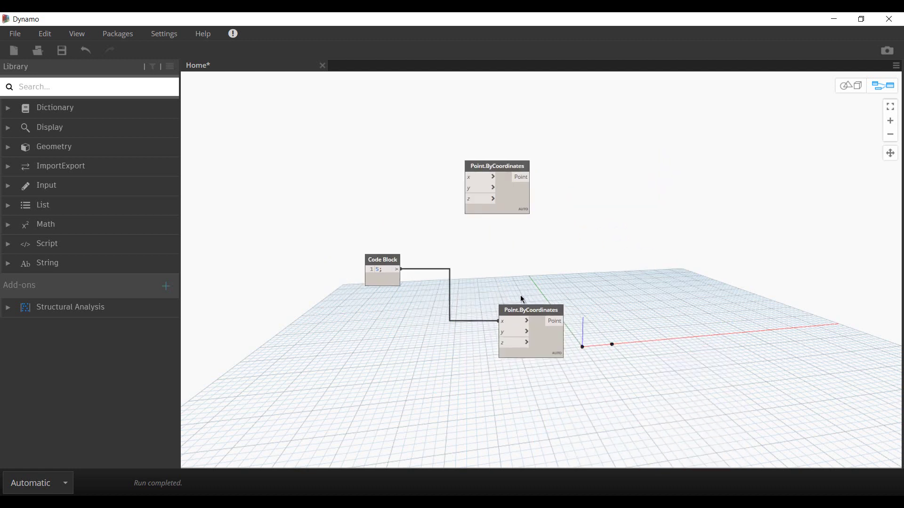
Copy the code block and point nodes above, and wire a Code Block 3 into the upper point's z
{"action": "left_click_drag", "start_coordinate": [564, 394], "coordinate": [370, 168]}
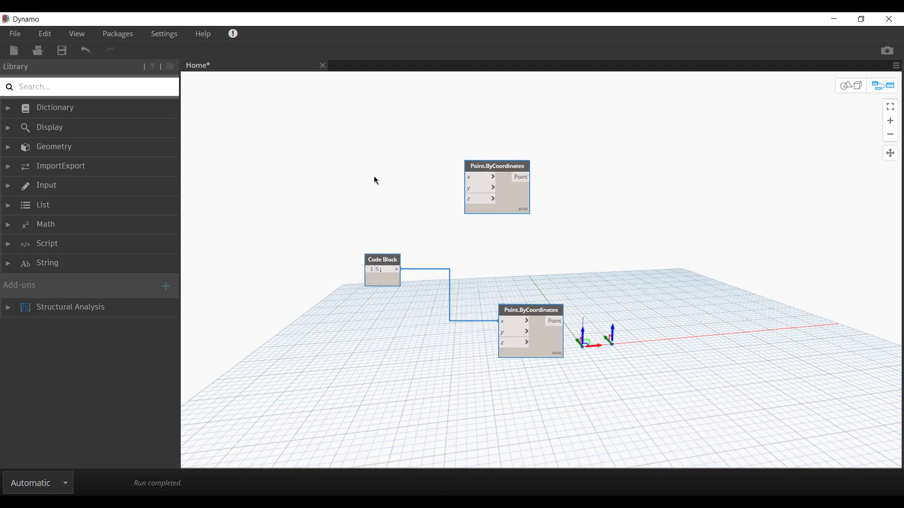
{"action": "key", "text": "ctrl+c"}
{"action": "key", "text": "ctrl+v"}
{"action": "left_click_drag", "start_coordinate": [692, 230], "coordinate": [699, 121]}
{"action": "double_click", "coordinate": [636, 157]}
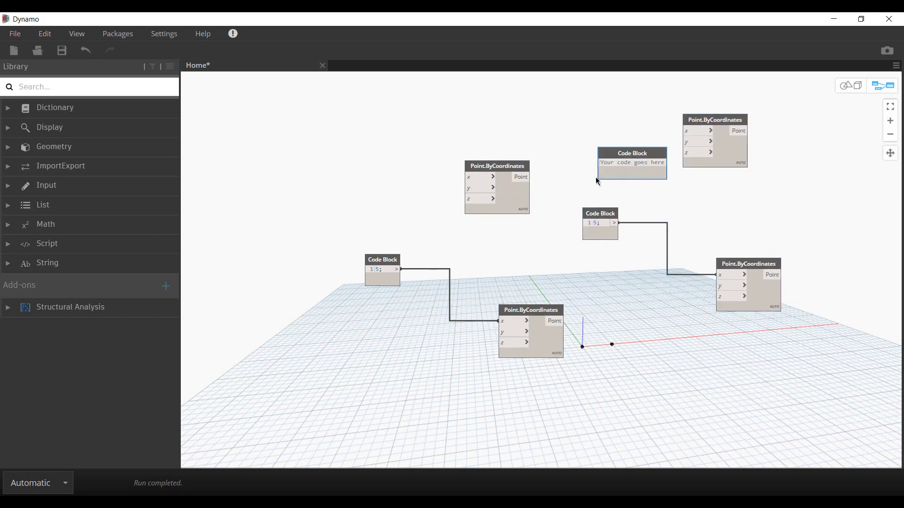
{"action": "type", "text": "3000"}
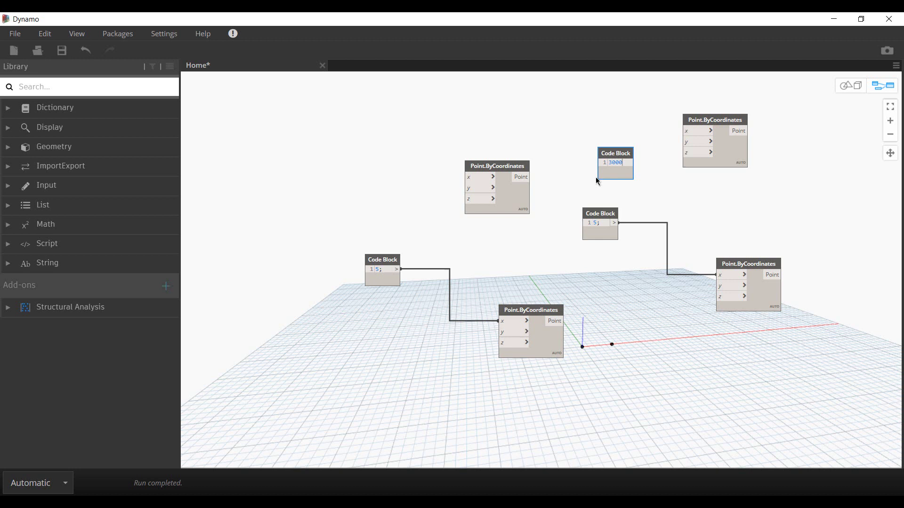
{"action": "left_click_drag", "start_coordinate": [635, 162], "coordinate": [716, 297]}
Add Line.ByStartPointEndPoint nodes from a 'line' search and duplicate them below
{"action": "middle_click_drag", "start_coordinate": [636, 356], "coordinate": [498, 337]}
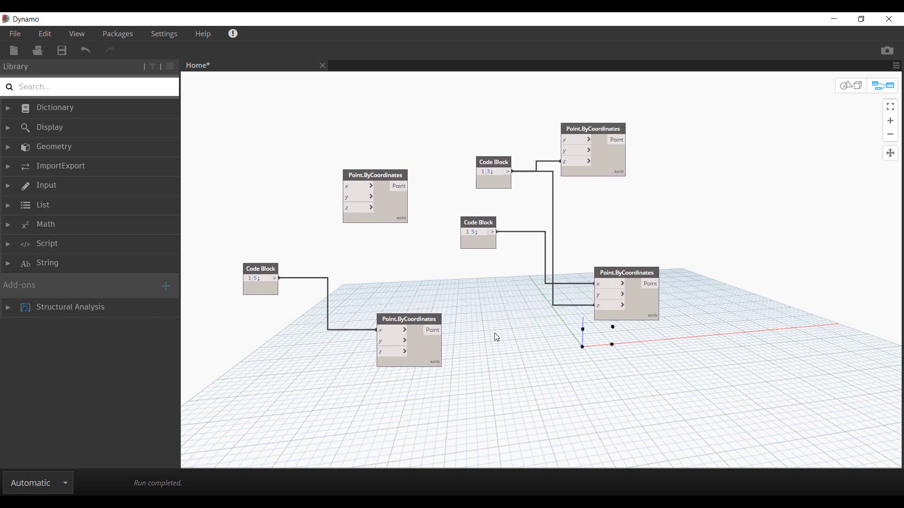
{"action": "scroll", "coordinate": [489, 330], "scroll_direction": "down", "scroll_amount": 3}
{"action": "middle_click_drag", "start_coordinate": [592, 375], "coordinate": [560, 340]}
{"action": "left_click", "coordinate": [126, 90]}
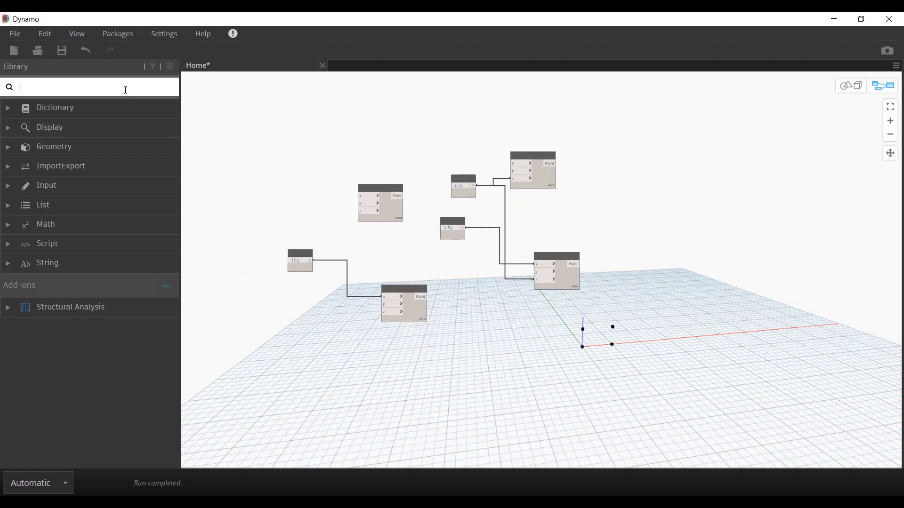
{"action": "type", "text": "line"}
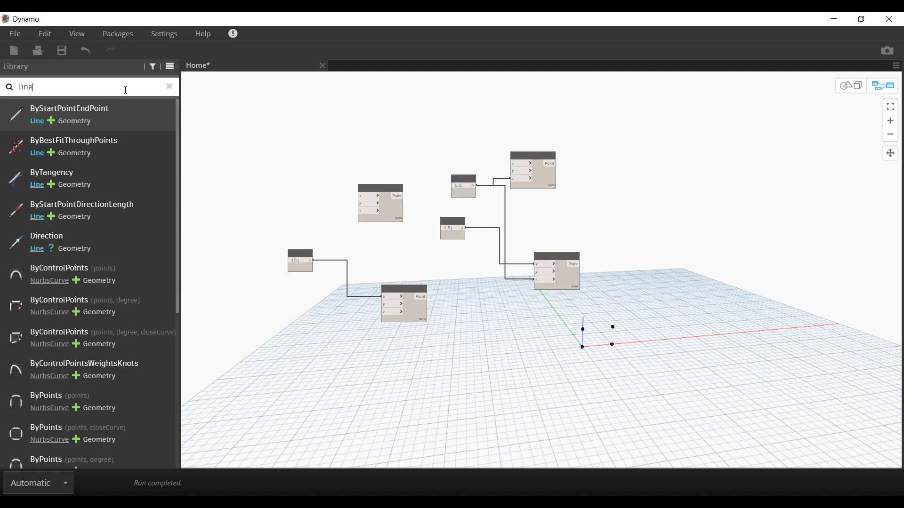
{"action": "left_click", "coordinate": [119, 117]}
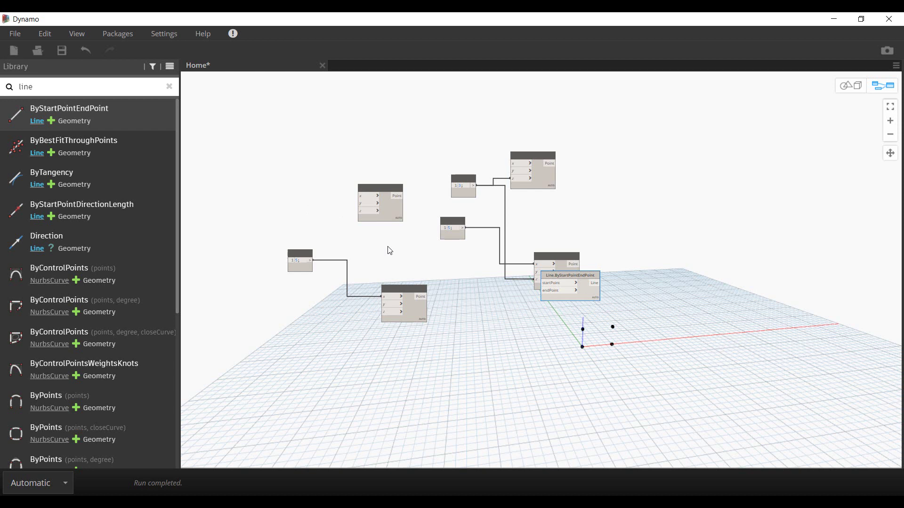
{"action": "left_click_drag", "start_coordinate": [592, 276], "coordinate": [662, 247]}
{"action": "key", "text": "ctrl+c"}
{"action": "key", "text": "ctrl+v"}
{"action": "key", "text": "ctrl+v"}
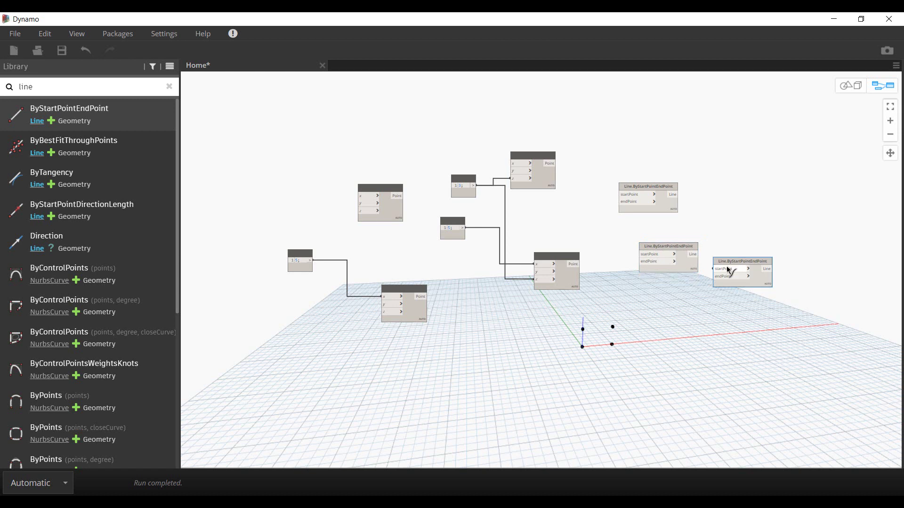
{"action": "left_click_drag", "start_coordinate": [725, 261], "coordinate": [659, 326]}
Wire the point outputs into the first and middle lines' startPoint and endPoint inputs
{"action": "scroll", "coordinate": [601, 290], "scroll_direction": "up", "scroll_amount": 2}
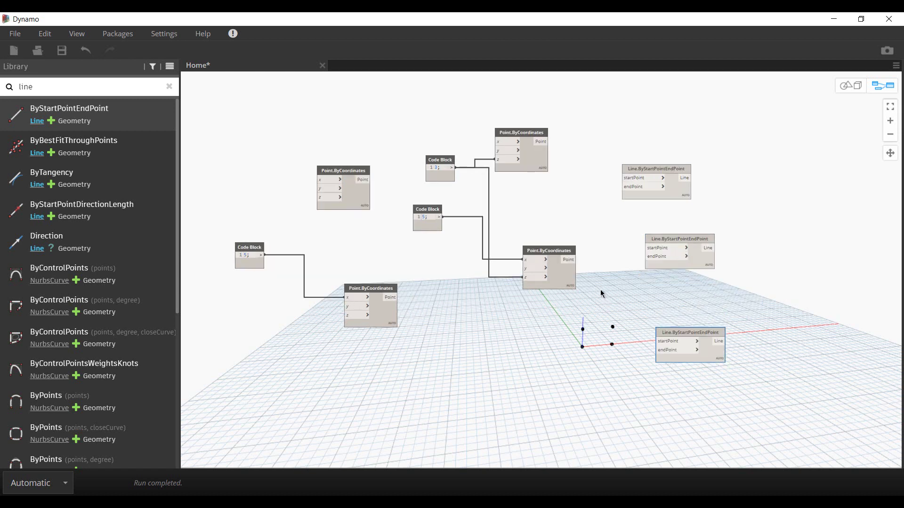
{"action": "left_click", "coordinate": [360, 180]}
{"action": "left_click_drag", "start_coordinate": [369, 180], "coordinate": [624, 178]}
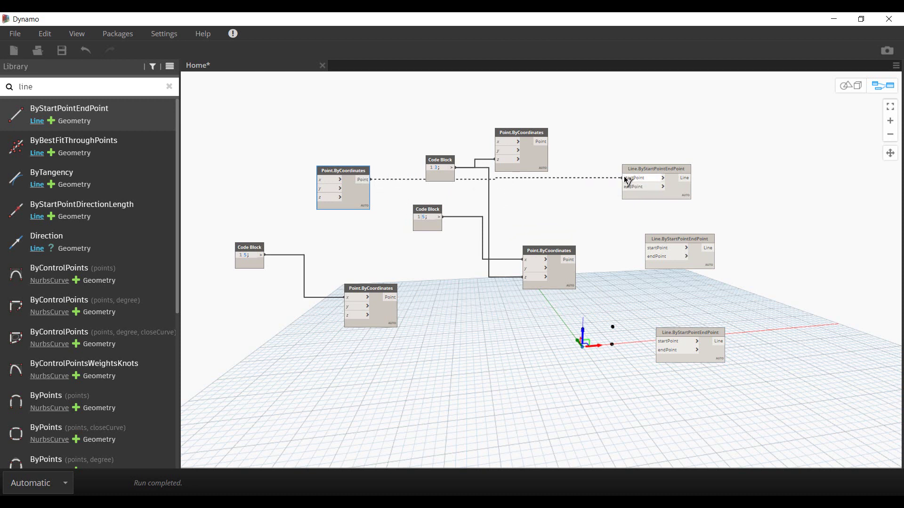
{"action": "left_click", "coordinate": [538, 135]}
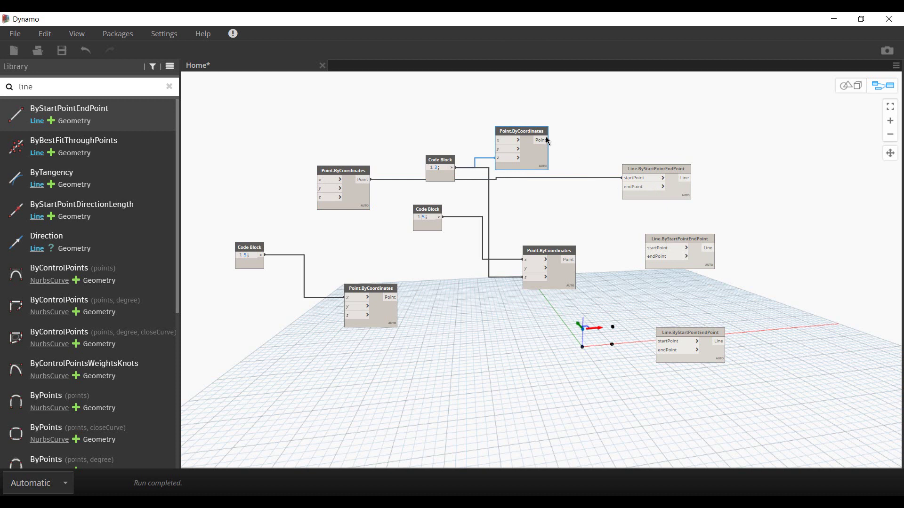
{"action": "left_click_drag", "start_coordinate": [548, 141], "coordinate": [623, 187]}
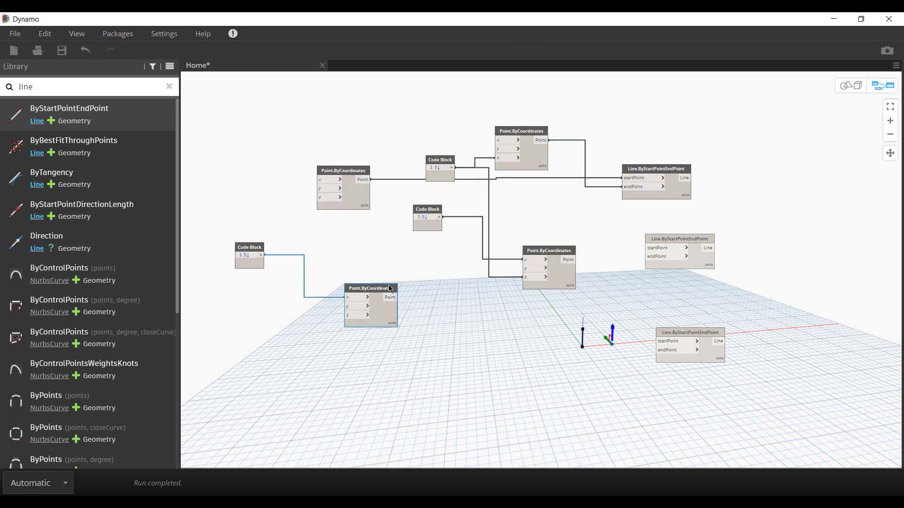
{"action": "left_click_drag", "start_coordinate": [397, 297], "coordinate": [646, 248]}
{"action": "left_click", "coordinate": [548, 254]}
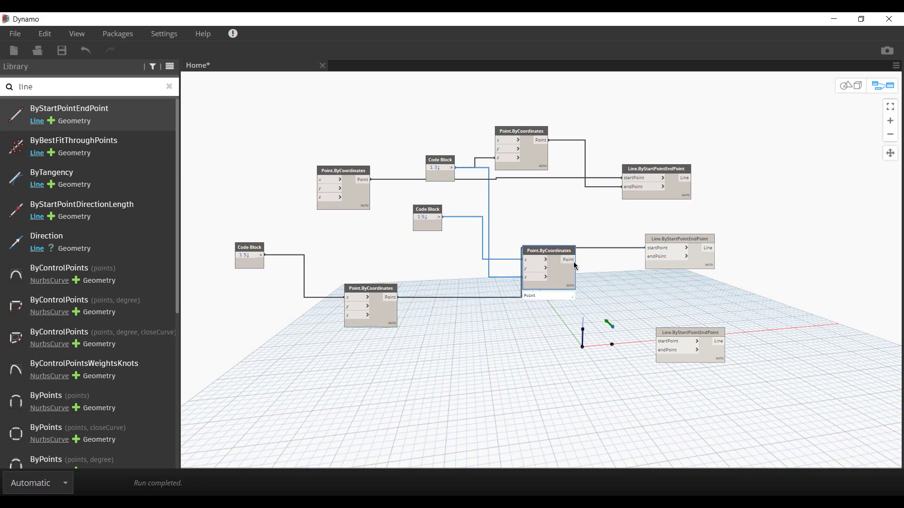
{"action": "left_click_drag", "start_coordinate": [573, 260], "coordinate": [646, 258]}
Connect the top and middle points to the bottom line's startPoint and endPoint
{"action": "middle_click_drag", "start_coordinate": [614, 354], "coordinate": [564, 347]}
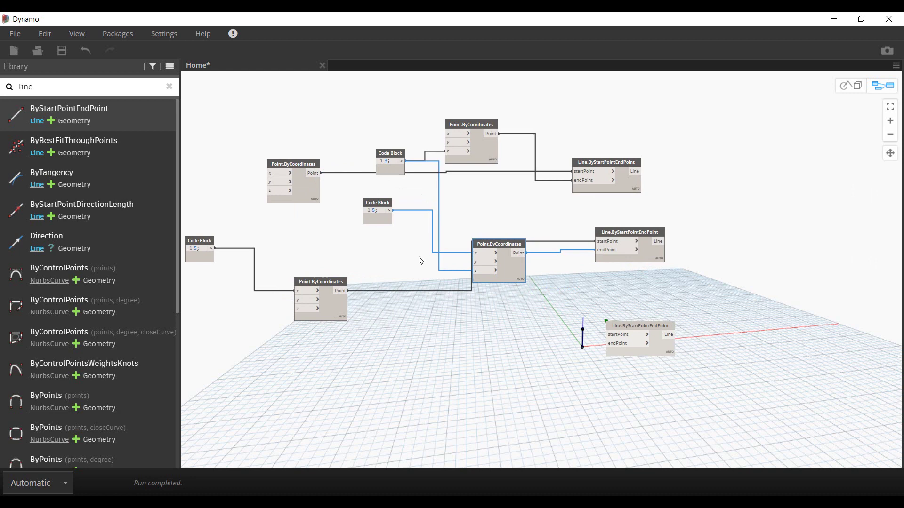
{"action": "left_click_drag", "start_coordinate": [494, 136], "coordinate": [564, 320]}
{"action": "left_click_drag", "start_coordinate": [612, 326], "coordinate": [677, 299]}
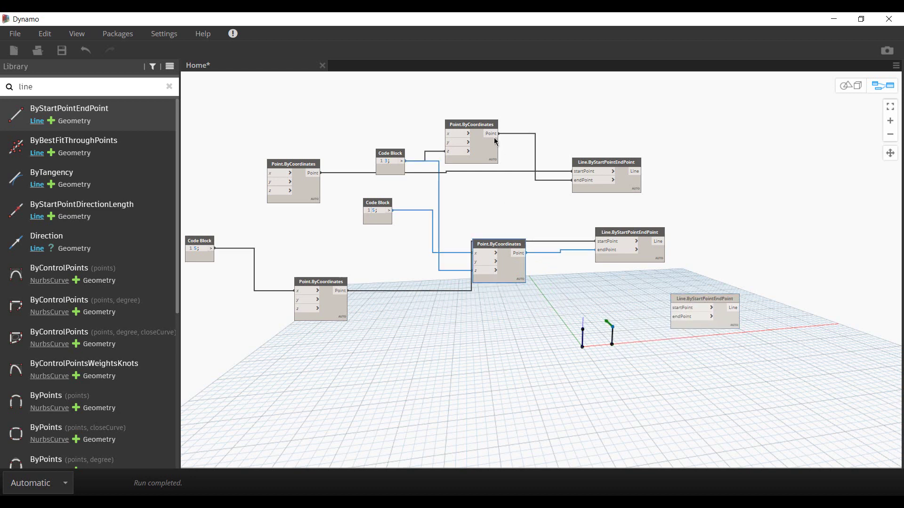
{"action": "left_click", "coordinate": [476, 125]}
{"action": "left_click_drag", "start_coordinate": [490, 135], "coordinate": [672, 313]}
{"action": "left_click_drag", "start_coordinate": [523, 253], "coordinate": [674, 316]}
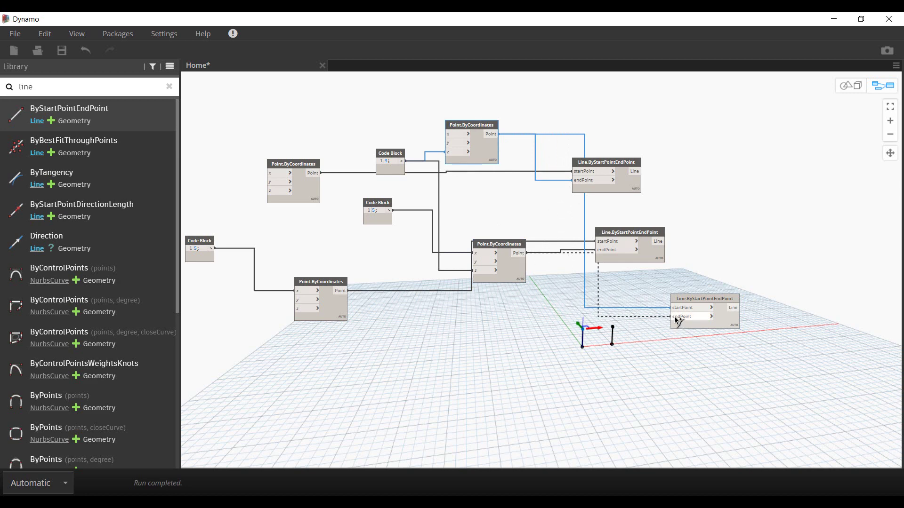
{"action": "left_click", "coordinate": [583, 357]}
{"action": "scroll", "coordinate": [583, 356], "scroll_direction": "down", "scroll_amount": 5}
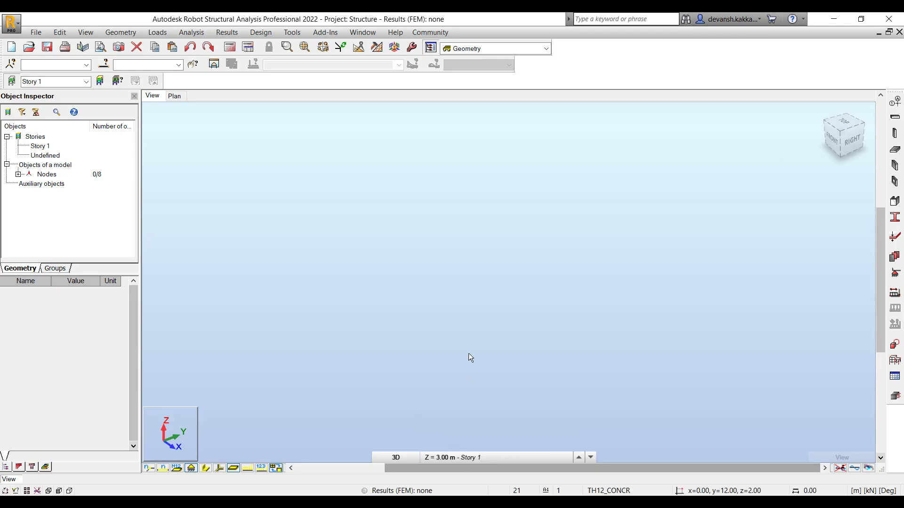
Reset Robot's 3D view to the home orientation with the ViewCube
{"action": "left_click", "coordinate": [821, 112]}
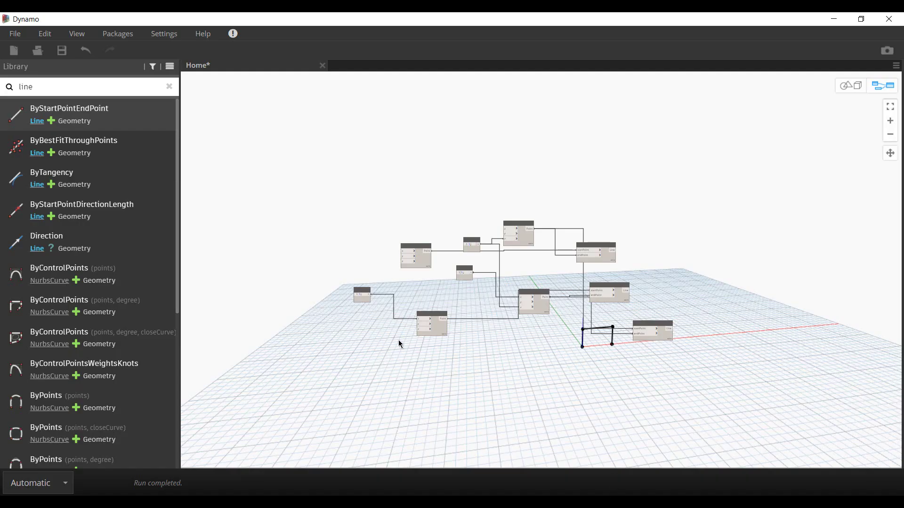
Add AnalyticalBar.ByLine from Structural Analysis > Model > AnalyticalBar and place it right of the frame
{"action": "left_click", "coordinate": [169, 87]}
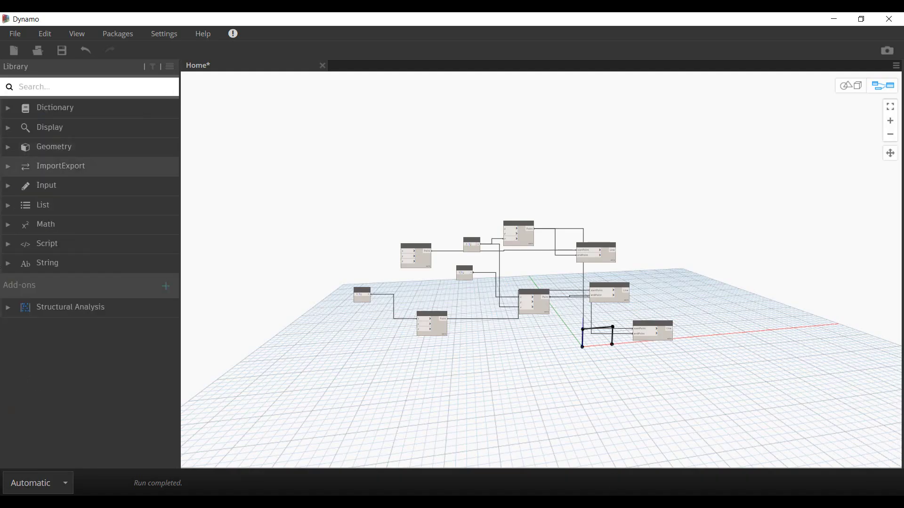
{"action": "left_click", "coordinate": [7, 308]}
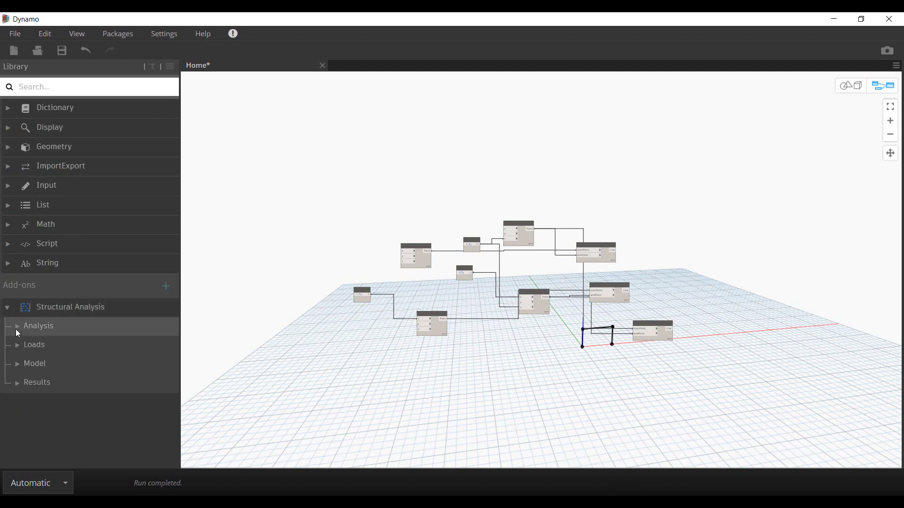
{"action": "left_click", "coordinate": [14, 364]}
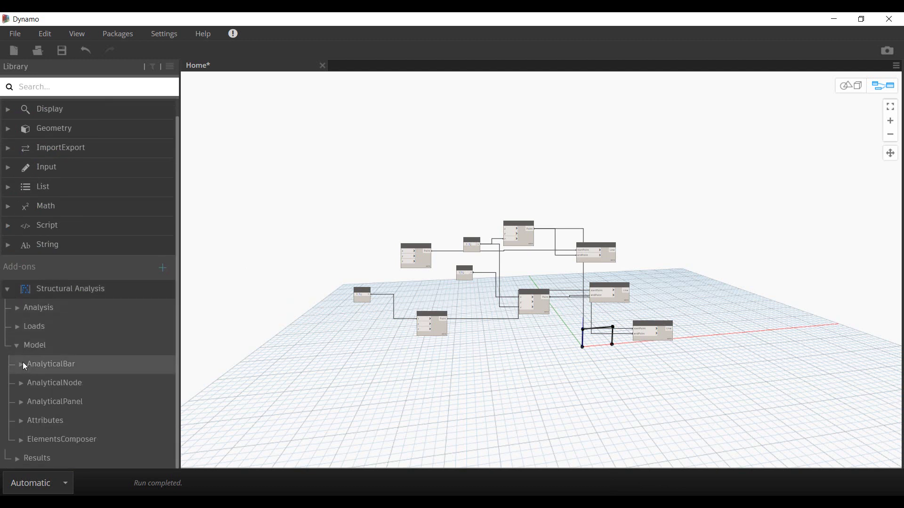
{"action": "left_click", "coordinate": [23, 365]}
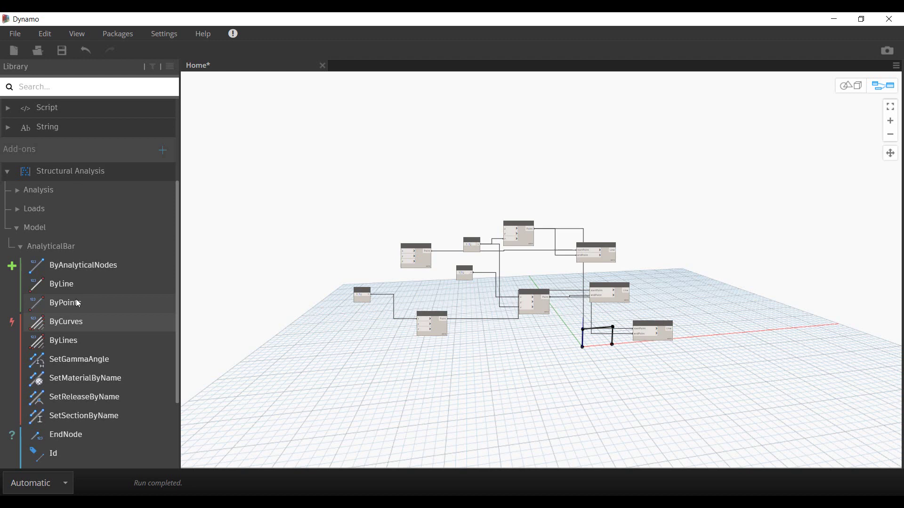
{"action": "mouse_move", "coordinate": [66, 293]}
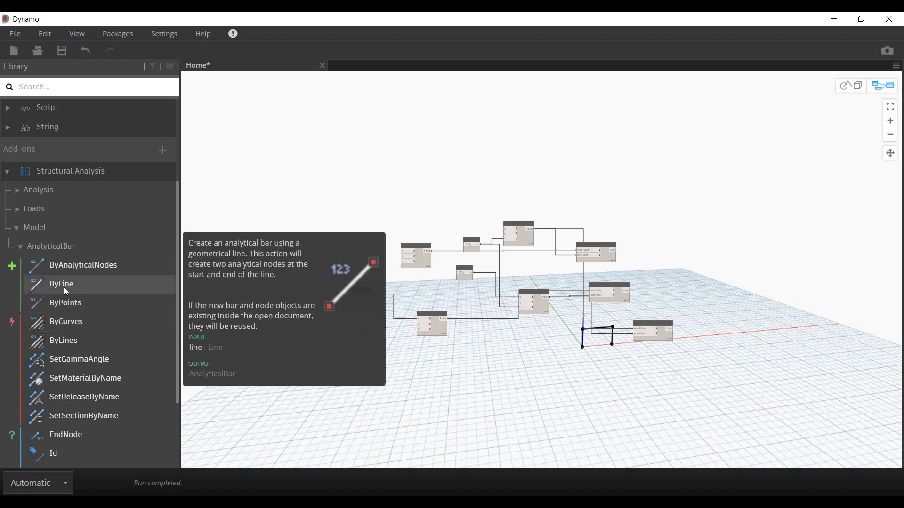
{"action": "left_click", "coordinate": [63, 287]}
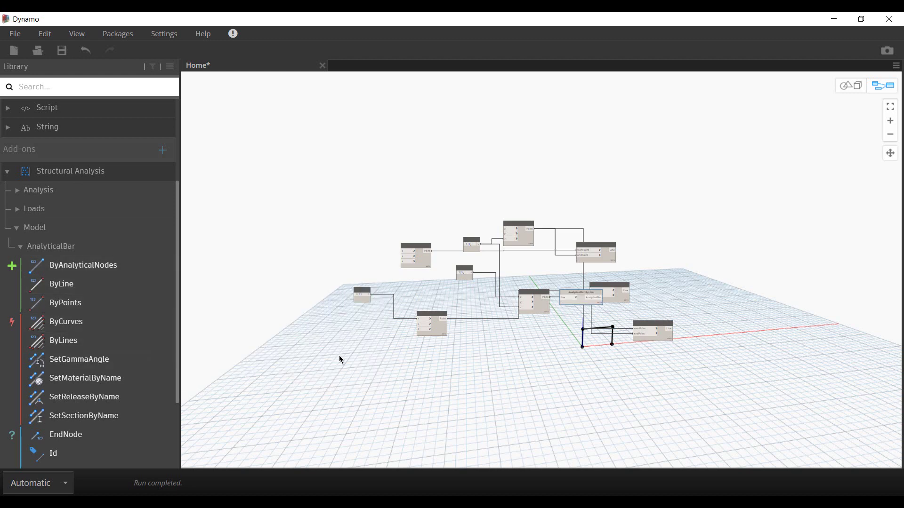
{"action": "scroll", "coordinate": [583, 313], "scroll_direction": "up", "scroll_amount": 5}
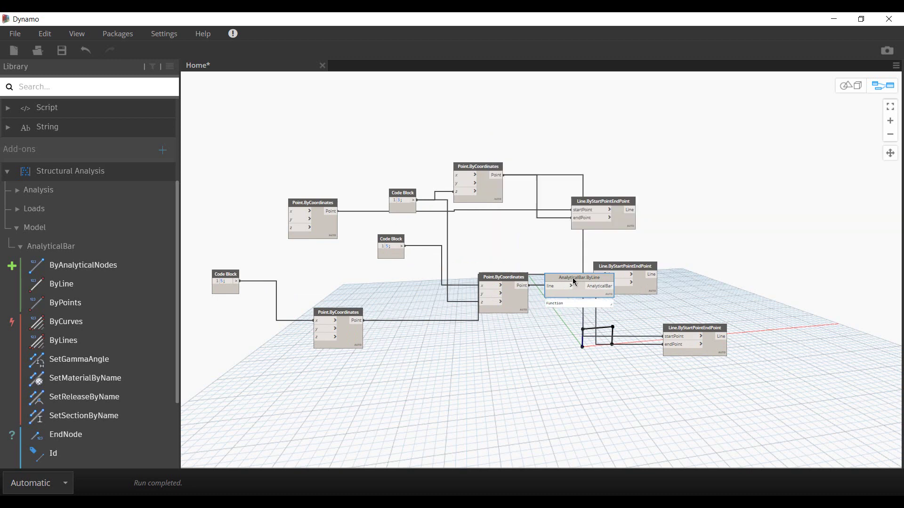
{"action": "left_click_drag", "start_coordinate": [578, 281], "coordinate": [783, 241]}
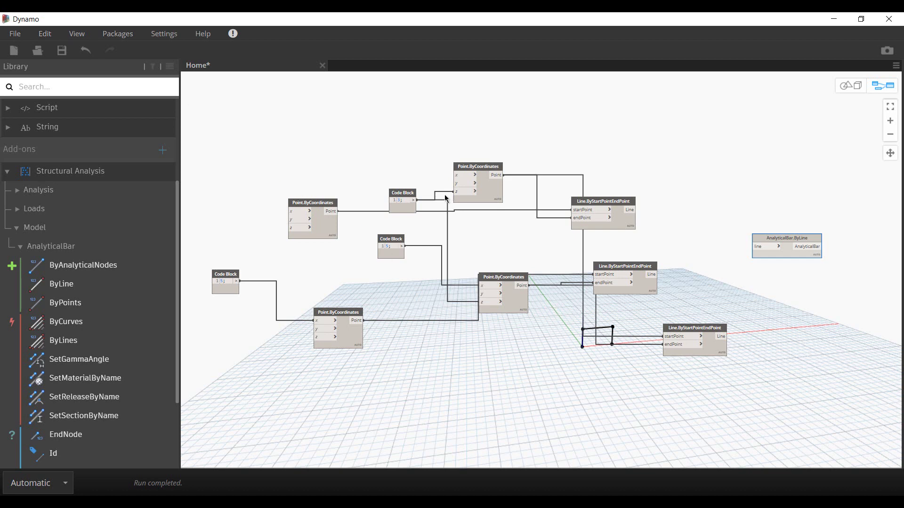
{"action": "left_click", "coordinate": [446, 156]}
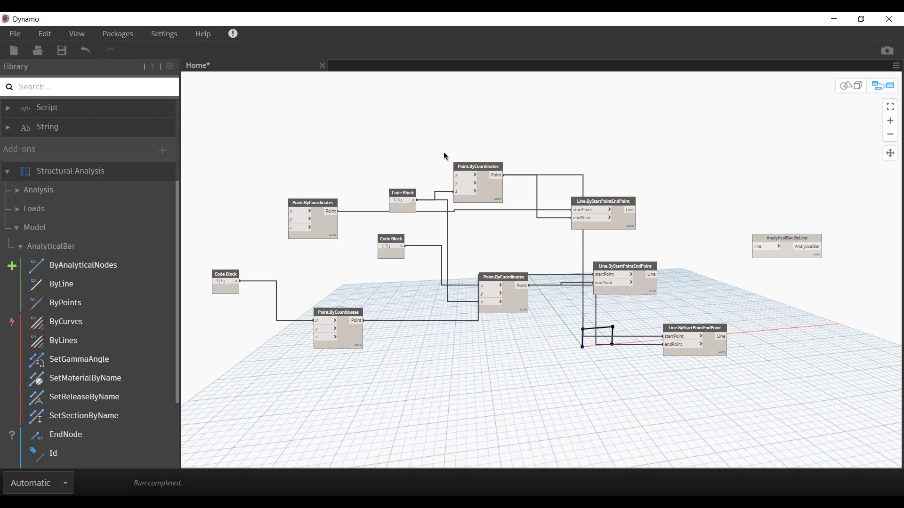
Clean up the node layout and paste two more AnalyticalBar.ByLine nodes beside the lines
{"action": "left_click", "coordinate": [50, 36]}
{"action": "left_click", "coordinate": [74, 216]}
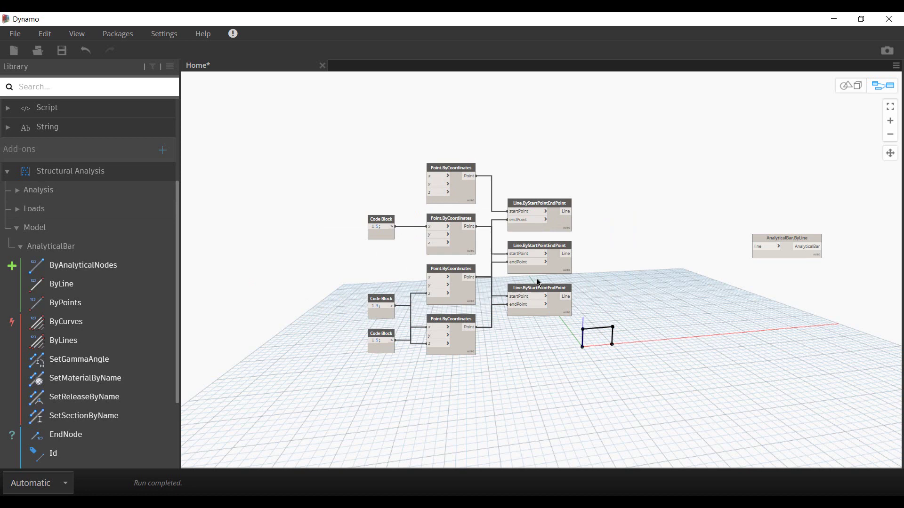
{"action": "scroll", "coordinate": [539, 283], "scroll_direction": "up", "scroll_amount": 3}
{"action": "middle_click_drag", "start_coordinate": [670, 236], "coordinate": [610, 206]}
{"action": "left_click_drag", "start_coordinate": [791, 187], "coordinate": [659, 146]}
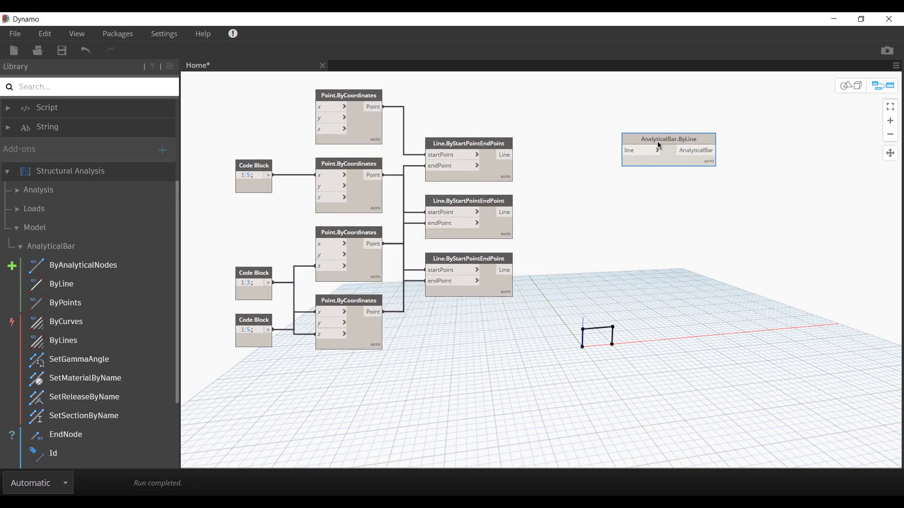
{"action": "key", "text": "ctrl+c"}
{"action": "key", "text": "ctrl+v"}
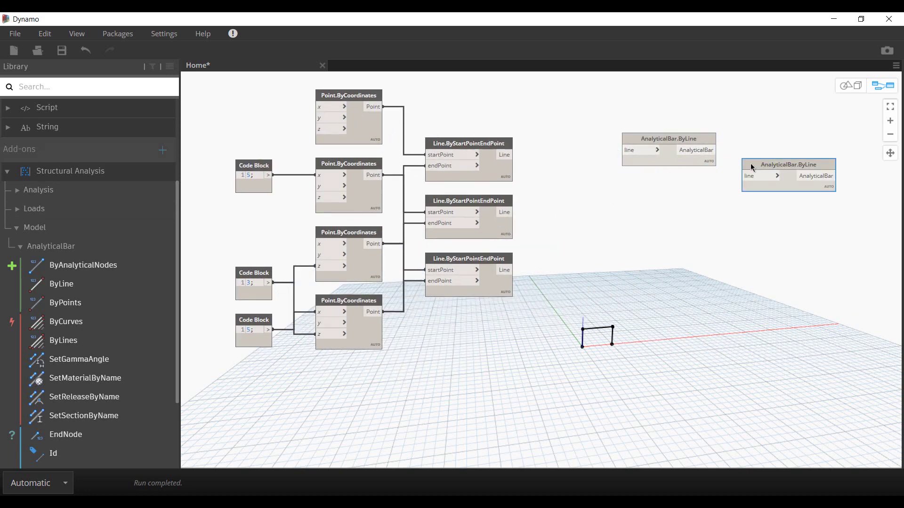
{"action": "left_click_drag", "start_coordinate": [751, 168], "coordinate": [648, 204]}
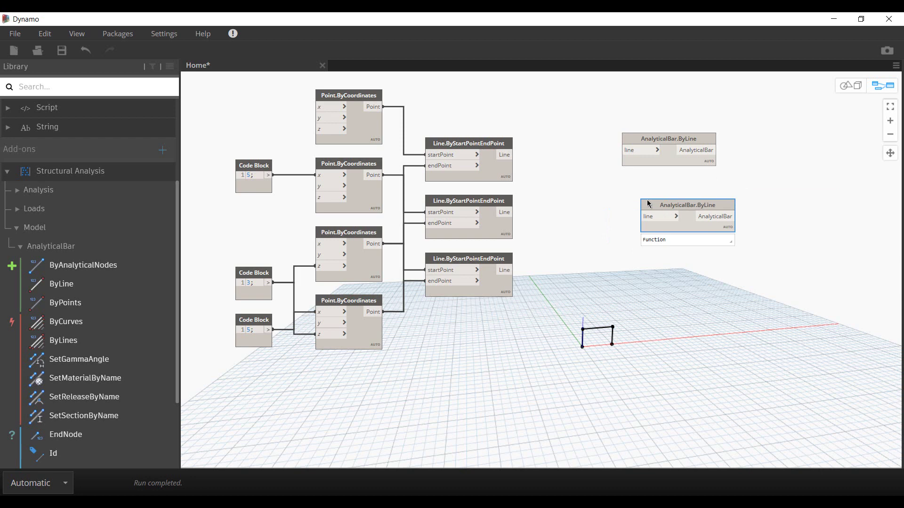
{"action": "key", "text": "ctrl+v"}
{"action": "left_click_drag", "start_coordinate": [758, 142], "coordinate": [673, 278]}
{"action": "left_click_drag", "start_coordinate": [672, 211], "coordinate": [657, 208]}
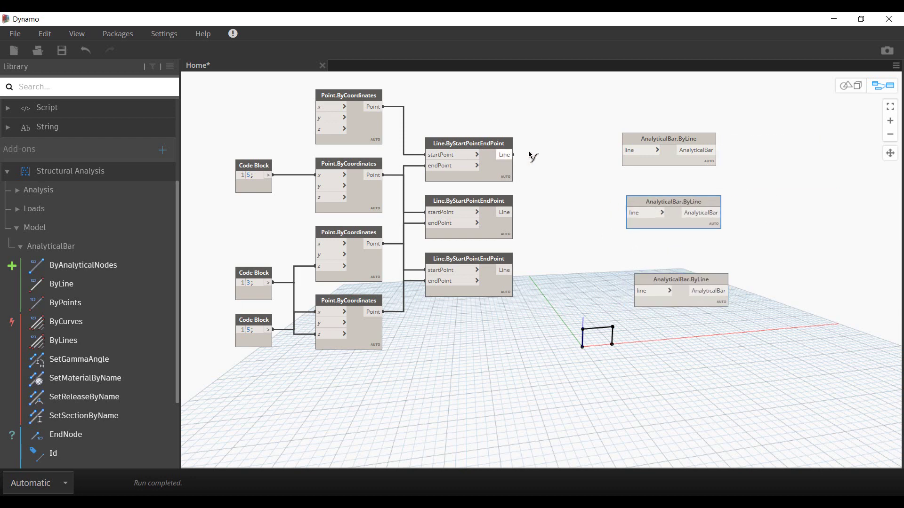
Wire each line into its own bar node and check the three members in Robot
{"action": "left_click_drag", "start_coordinate": [513, 155], "coordinate": [624, 149]}
{"action": "left_click_drag", "start_coordinate": [513, 212], "coordinate": [630, 213]}
{"action": "left_click_drag", "start_coordinate": [513, 269], "coordinate": [635, 291]}
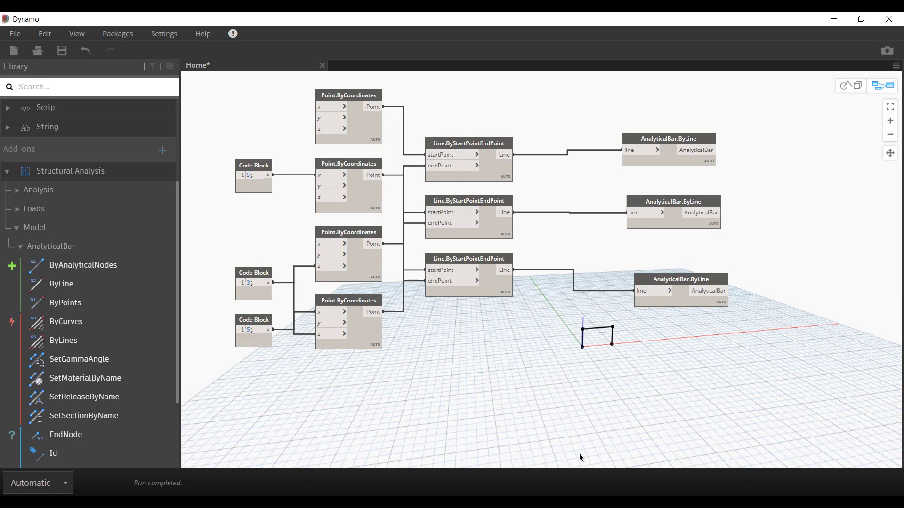
{"action": "key", "text": "alt+Tab"}
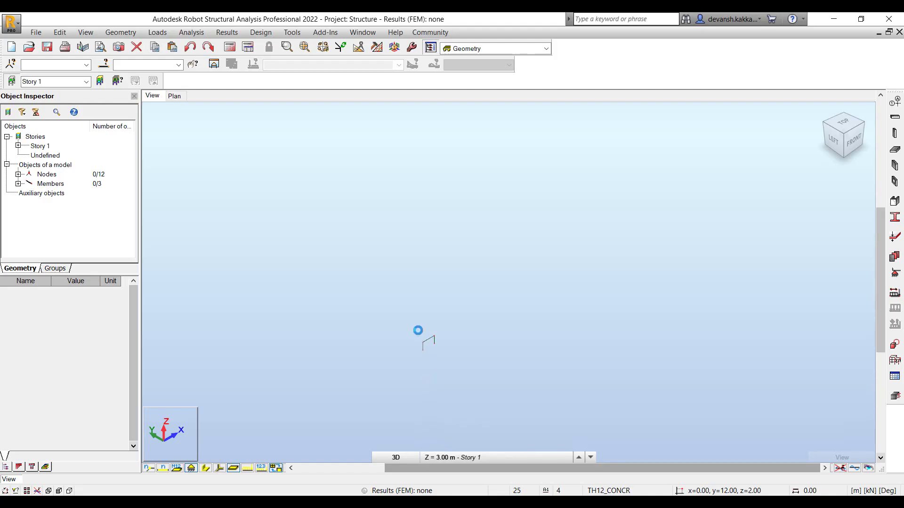
{"action": "scroll", "coordinate": [425, 343], "scroll_direction": "up", "scroll_amount": 3}
{"action": "middle_click_drag", "start_coordinate": [475, 342], "coordinate": [419, 302]}
{"action": "scroll", "coordinate": [419, 302], "scroll_direction": "up", "scroll_amount": 2}
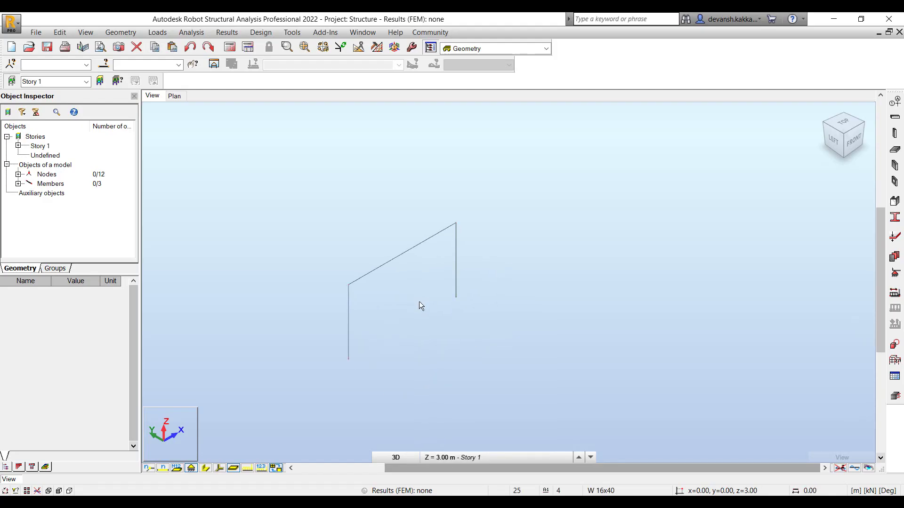
{"action": "key", "text": "super+Left"}
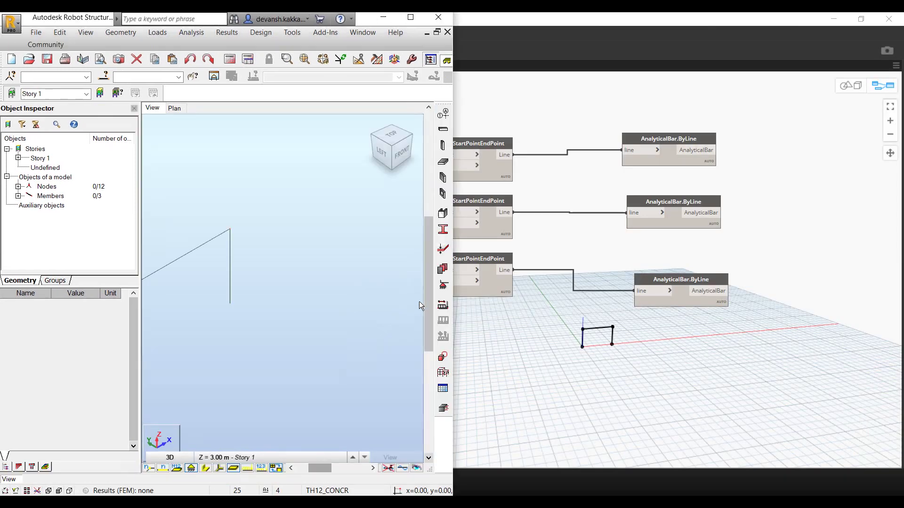
Show Dynamo beside Robot and change the first Code Block's value to 4
{"action": "double_click", "coordinate": [730, 19]}
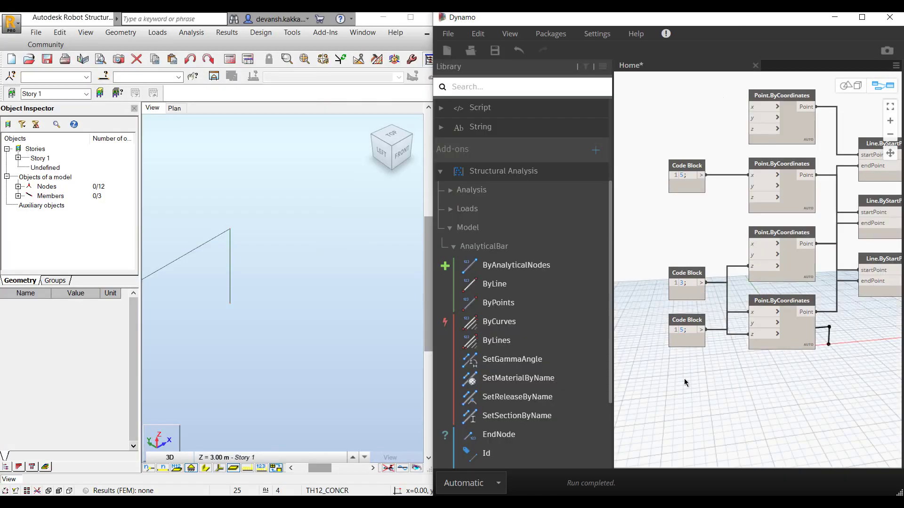
{"action": "left_click", "coordinate": [288, 281]}
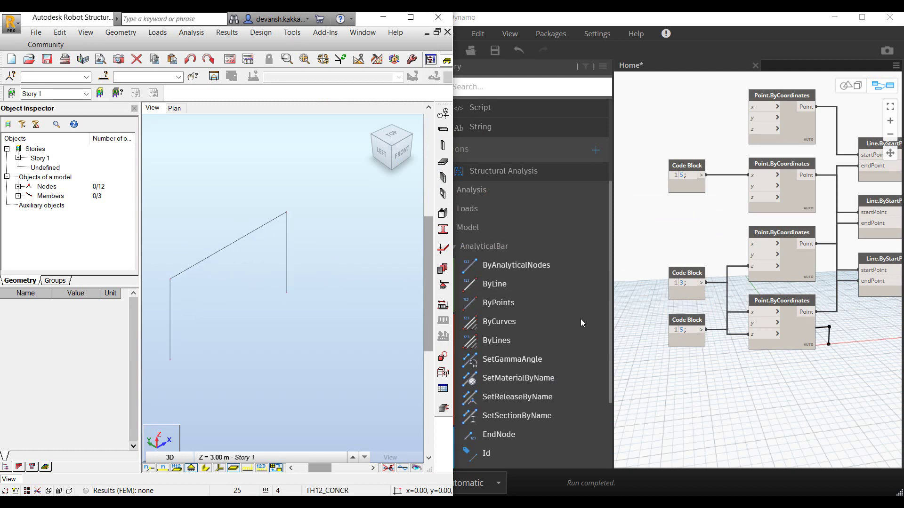
{"action": "left_click", "coordinate": [681, 283]}
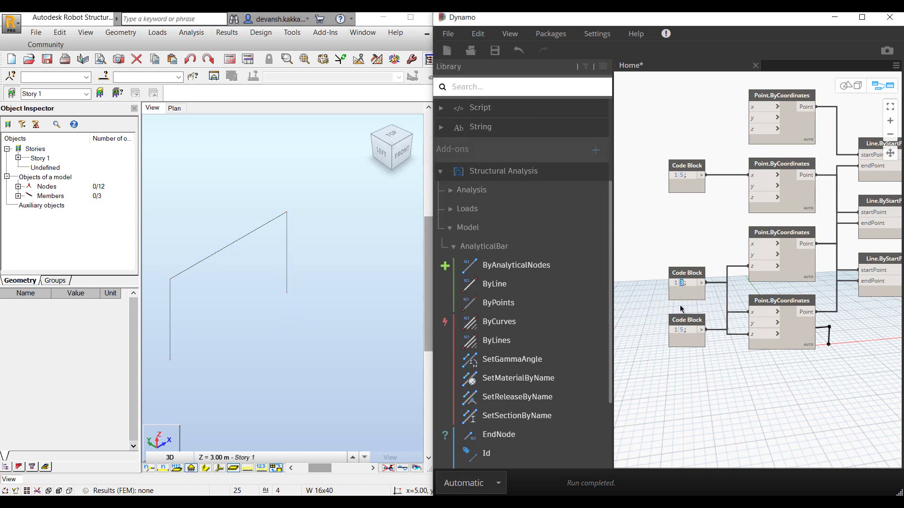
{"action": "type", "text": "4"}
{"action": "left_click", "coordinate": [639, 419]}
Change the bottom and top Code Blocks from 5 to 10
{"action": "double_click", "coordinate": [681, 329]}
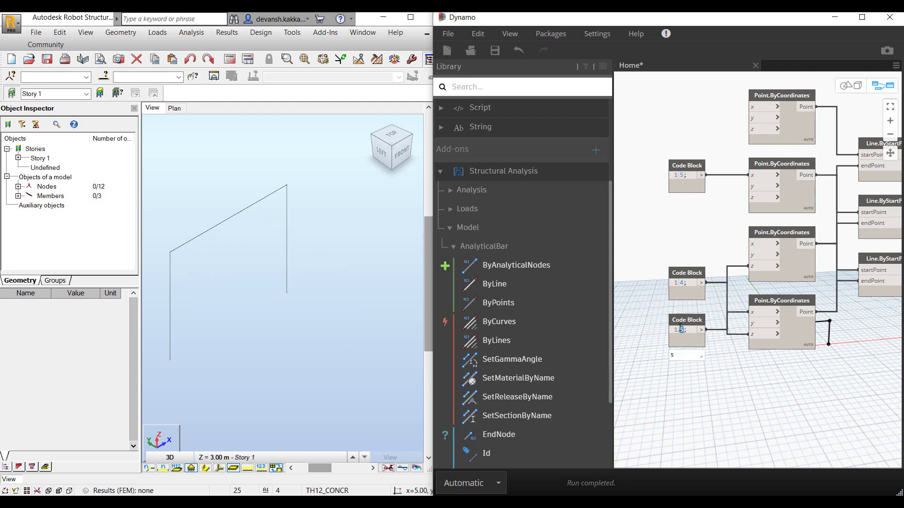
{"action": "type", "text": "10"}
{"action": "left_click", "coordinate": [681, 379]}
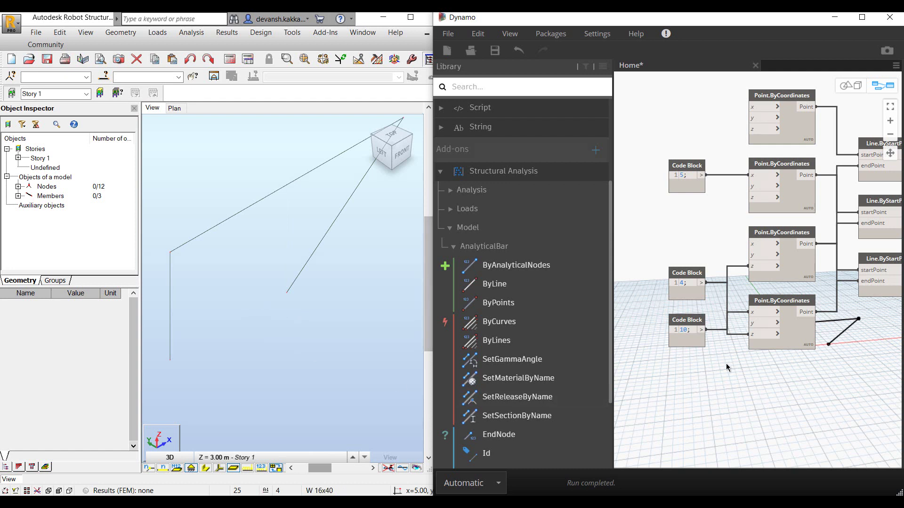
{"action": "scroll", "coordinate": [706, 376], "scroll_direction": "down", "scroll_amount": 2}
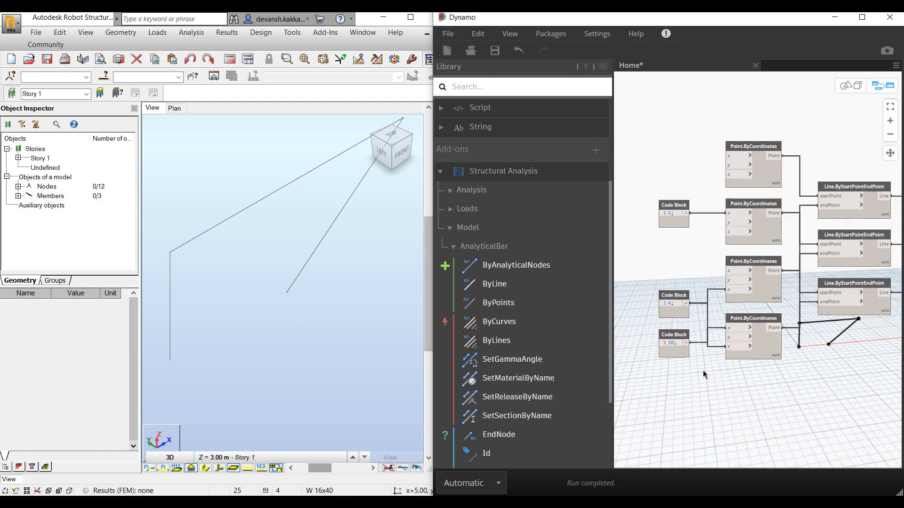
{"action": "double_click", "coordinate": [669, 213]}
{"action": "type", "text": "10"}
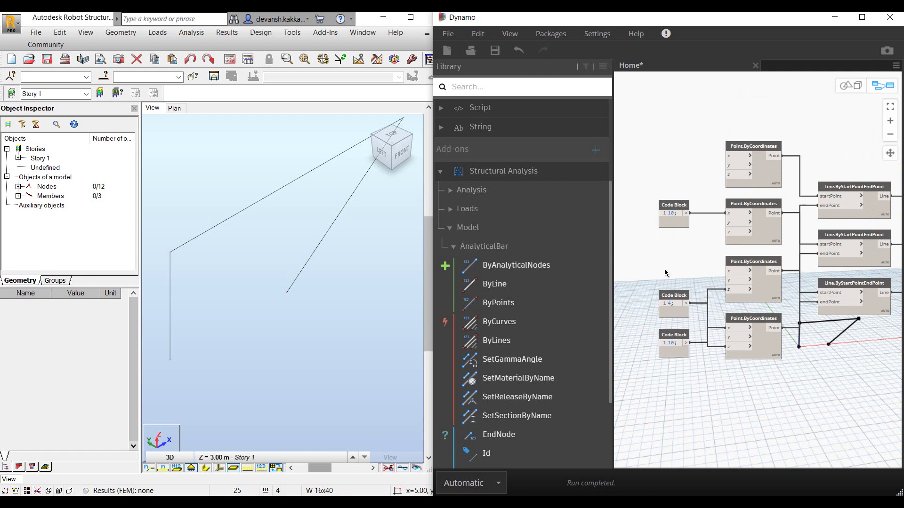
{"action": "left_click", "coordinate": [696, 394]}
Check the resized frame in Robot's view, then return to Dynamo
{"action": "scroll", "coordinate": [662, 403], "scroll_direction": "down", "scroll_amount": 3}
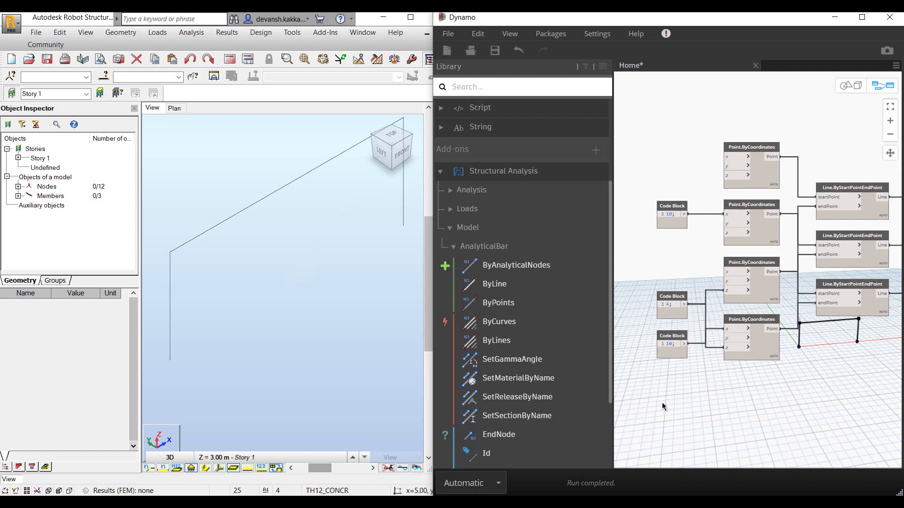
{"action": "left_click", "coordinate": [252, 242]}
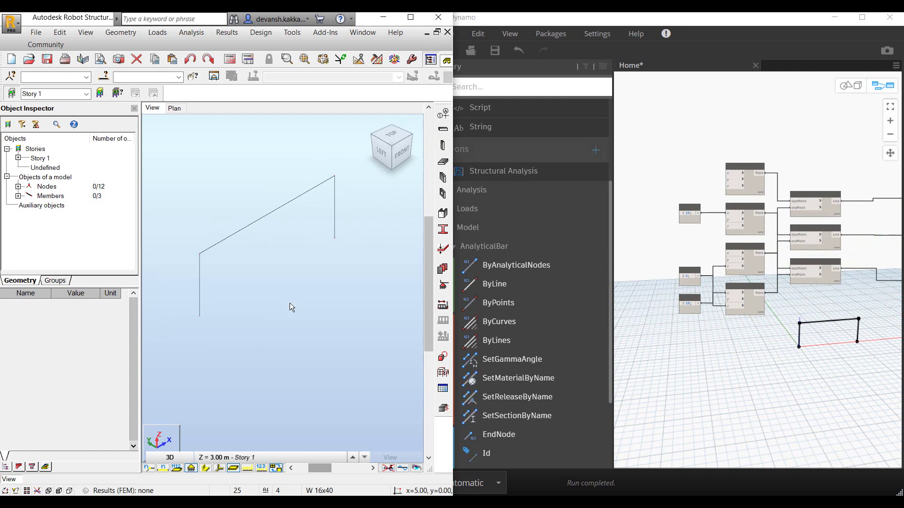
{"action": "scroll", "coordinate": [292, 263], "scroll_direction": "down", "scroll_amount": 1}
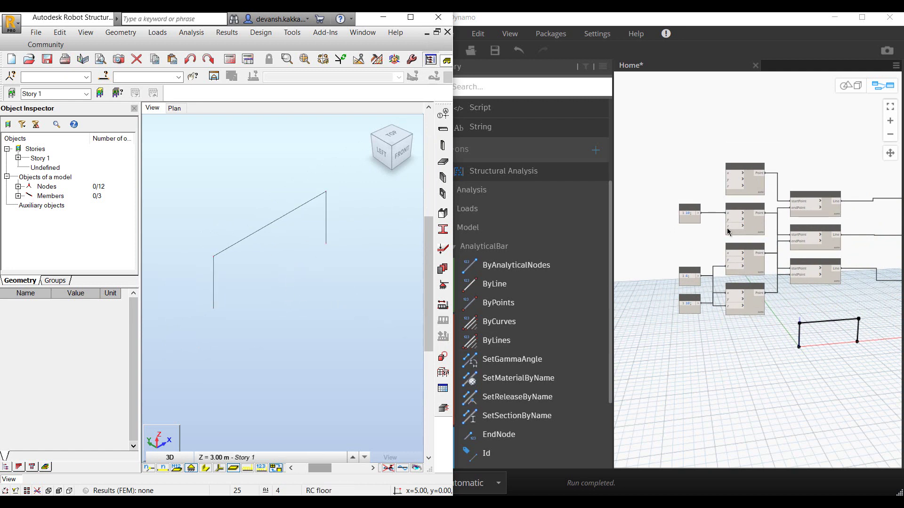
{"action": "scroll", "coordinate": [674, 248], "scroll_direction": "up", "scroll_amount": 2}
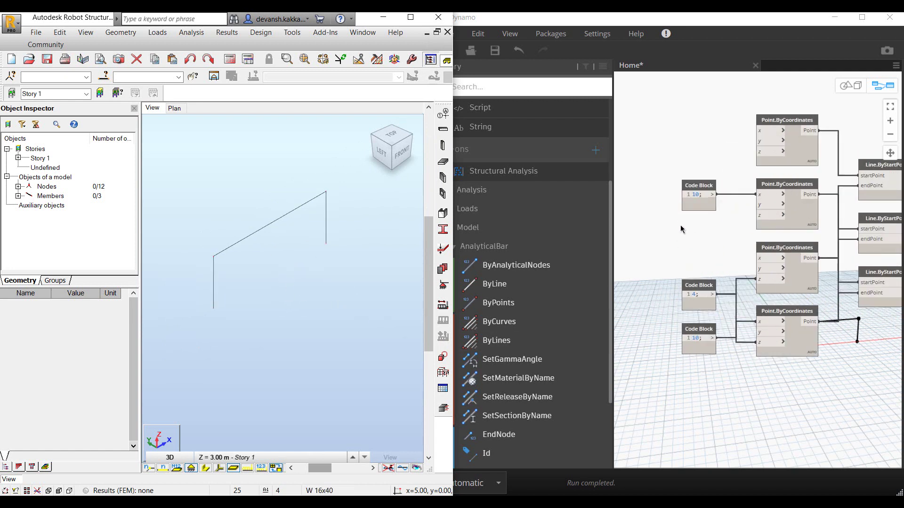
{"action": "left_click", "coordinate": [703, 187]}
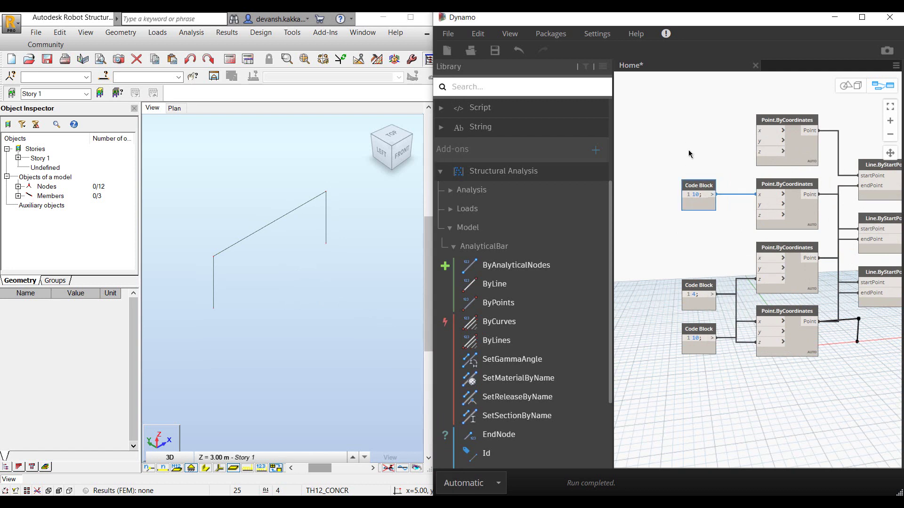
Add a Number Slider via canvas search and wire it into the second point's x input
{"action": "right_click", "coordinate": [669, 138]}
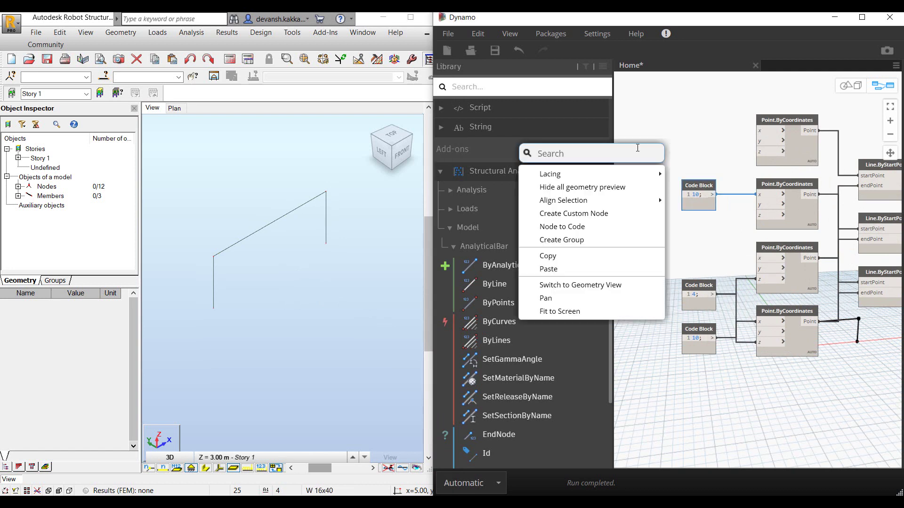
{"action": "type", "text": "slider"}
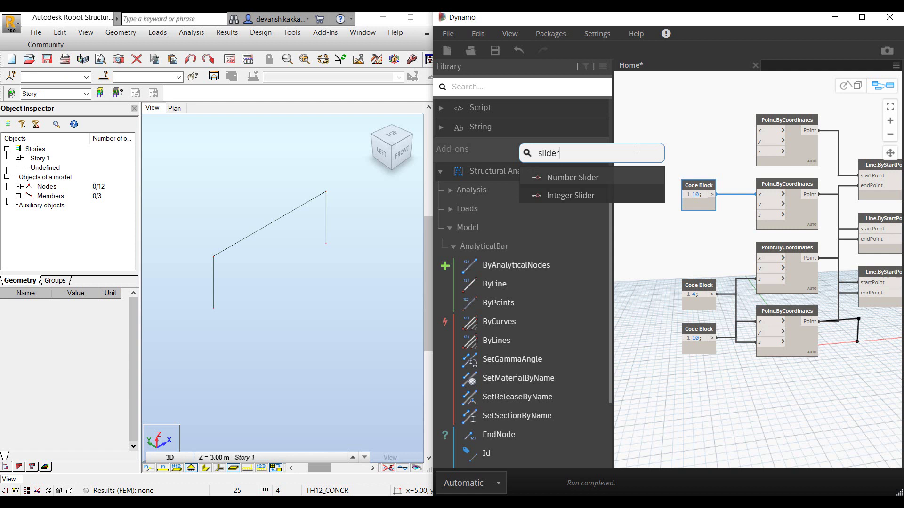
{"action": "left_click", "coordinate": [643, 177]}
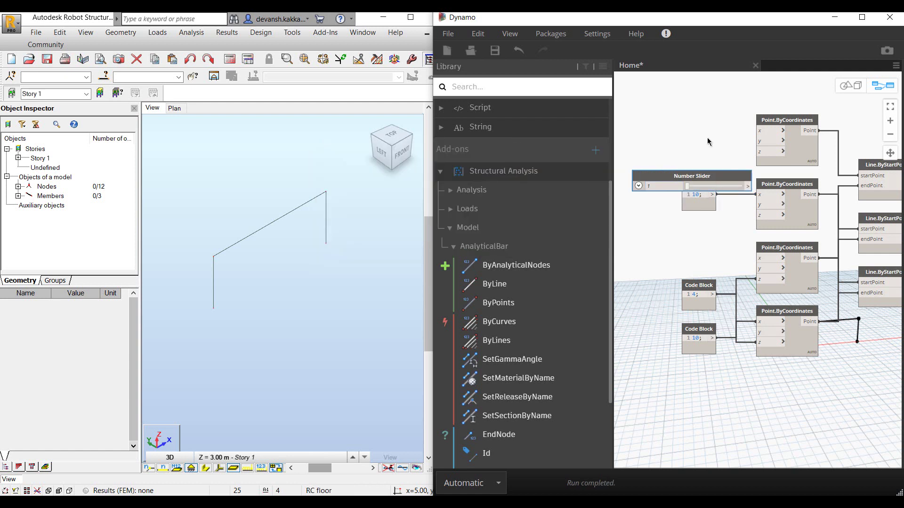
{"action": "left_click_drag", "start_coordinate": [692, 176], "coordinate": [713, 154]}
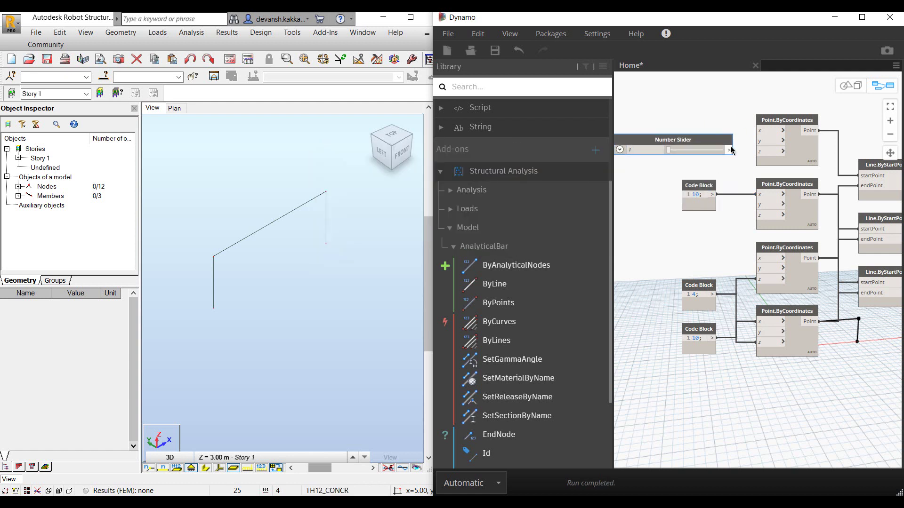
{"action": "double_click", "coordinate": [651, 151]}
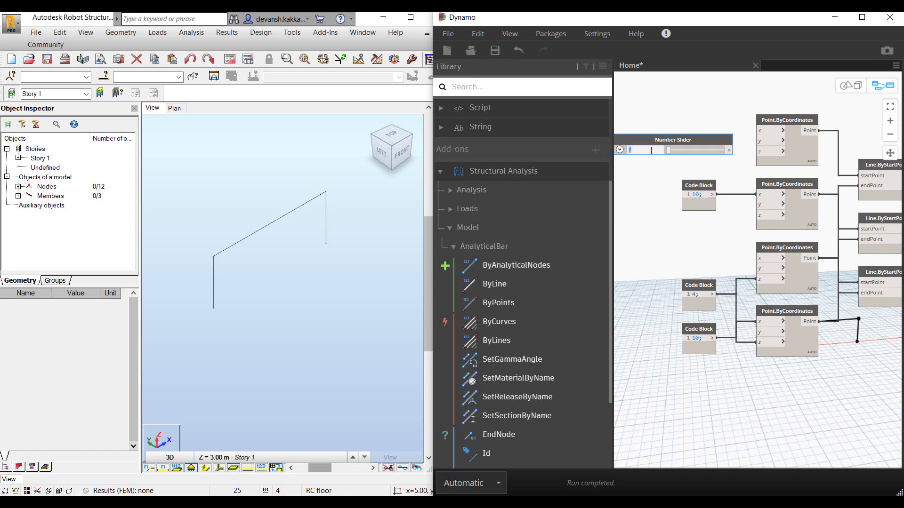
{"action": "type", "text": "10"}
{"action": "mouse_move", "coordinate": [729, 149]}
{"action": "left_mouse_down"}
{"action": "mouse_move", "coordinate": [732, 172]}
{"action": "mouse_move", "coordinate": [757, 194]}
{"action": "left_mouse_up"}
Wire the slider into the fourth point's x and delete both 10 Code Blocks
{"action": "left_click_drag", "start_coordinate": [701, 334], "coordinate": [672, 348]}
{"action": "key", "text": "Delete"}
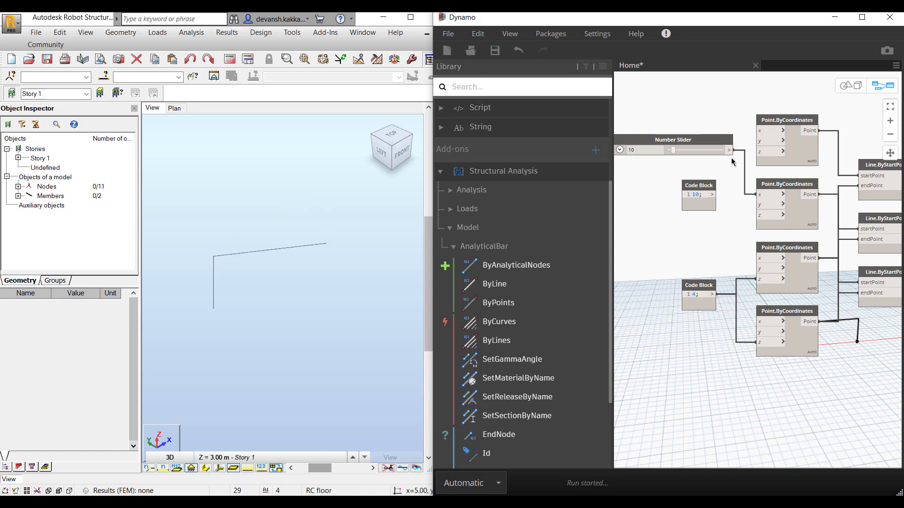
{"action": "left_click_drag", "start_coordinate": [729, 150], "coordinate": [758, 322]}
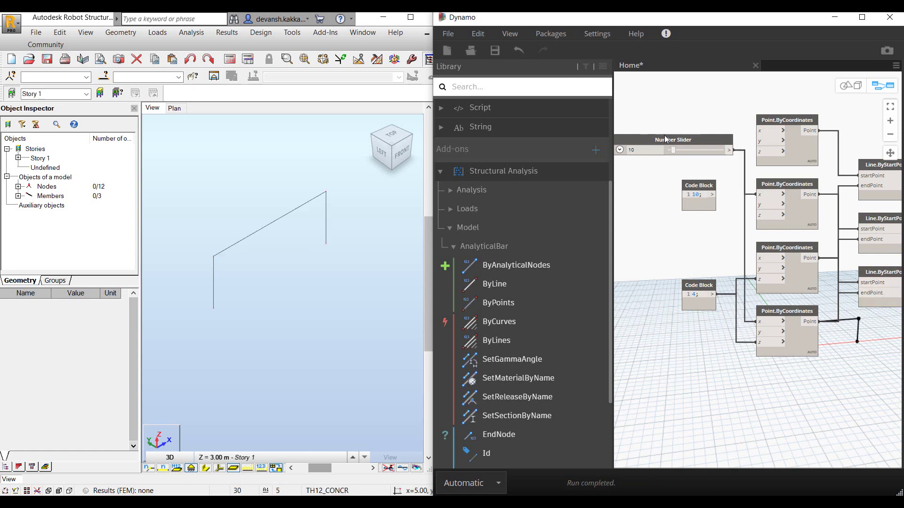
{"action": "left_click_drag", "start_coordinate": [660, 142], "coordinate": [680, 158]}
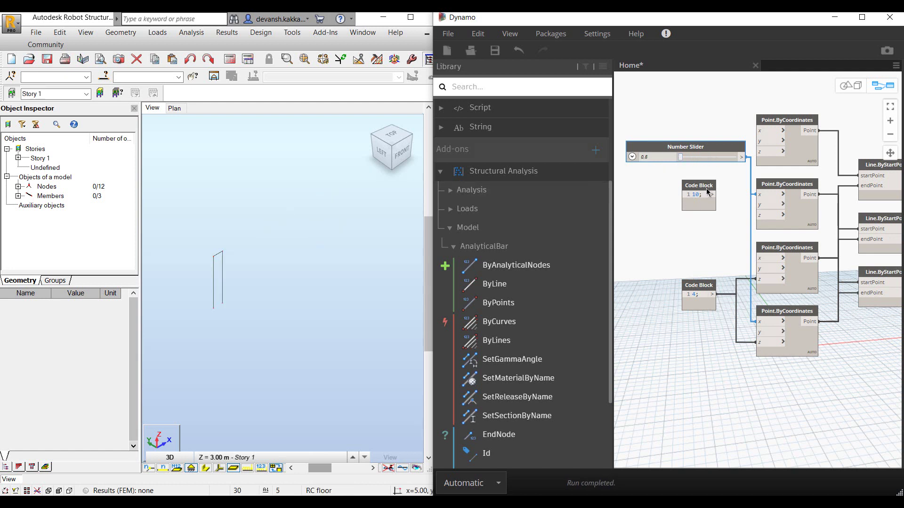
{"action": "left_click", "coordinate": [690, 207]}
{"action": "key", "text": "Delete"}
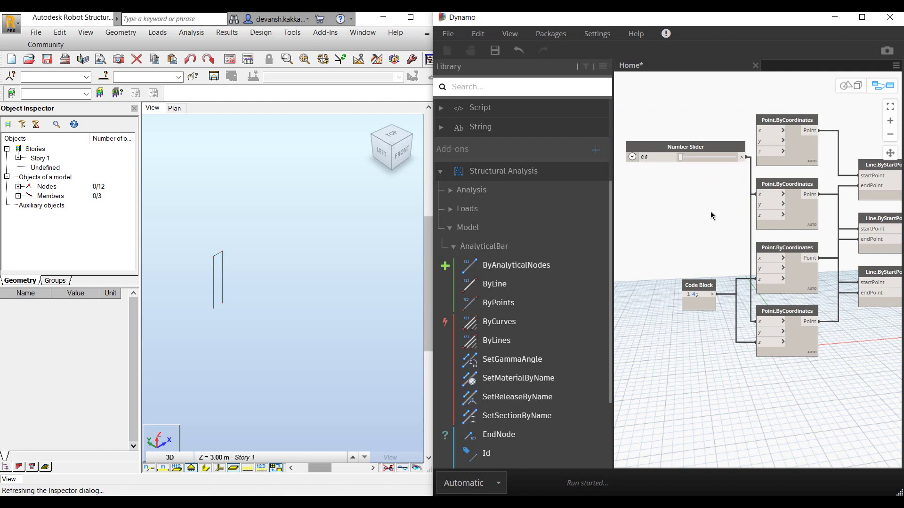
Duplicate the Number Slider below with value 5 and lift the 4 Code Block's output wires
{"action": "left_click_drag", "start_coordinate": [701, 285], "coordinate": [687, 281]}
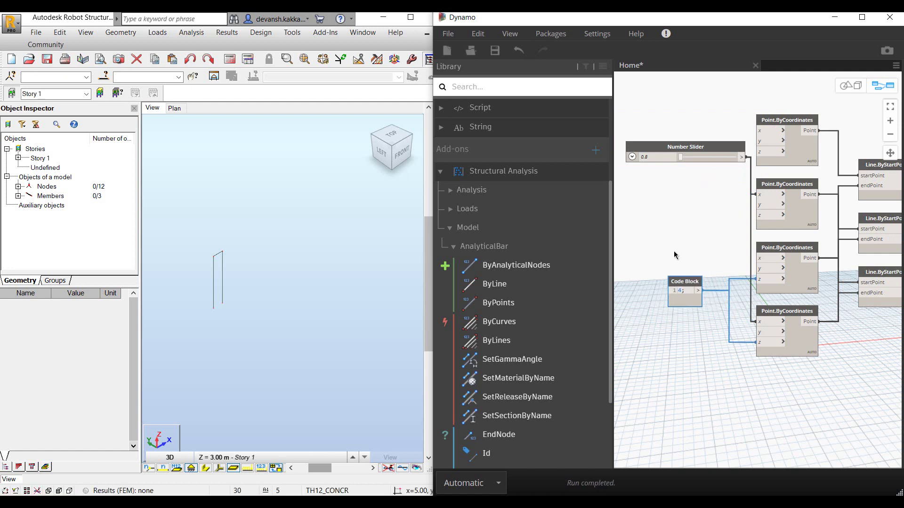
{"action": "left_click", "coordinate": [687, 147]}
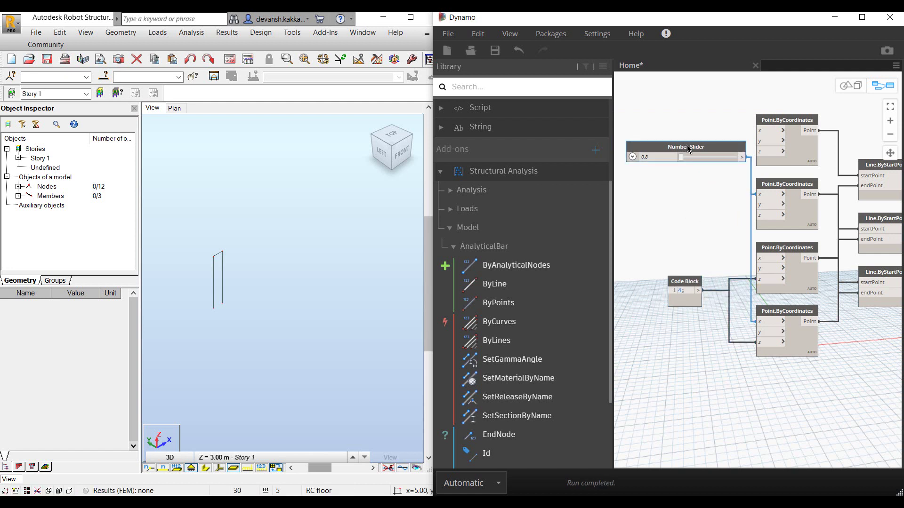
{"action": "key", "text": "ctrl+c"}
{"action": "key", "text": "ctrl+v"}
{"action": "left_click_drag", "start_coordinate": [659, 202], "coordinate": [653, 227]}
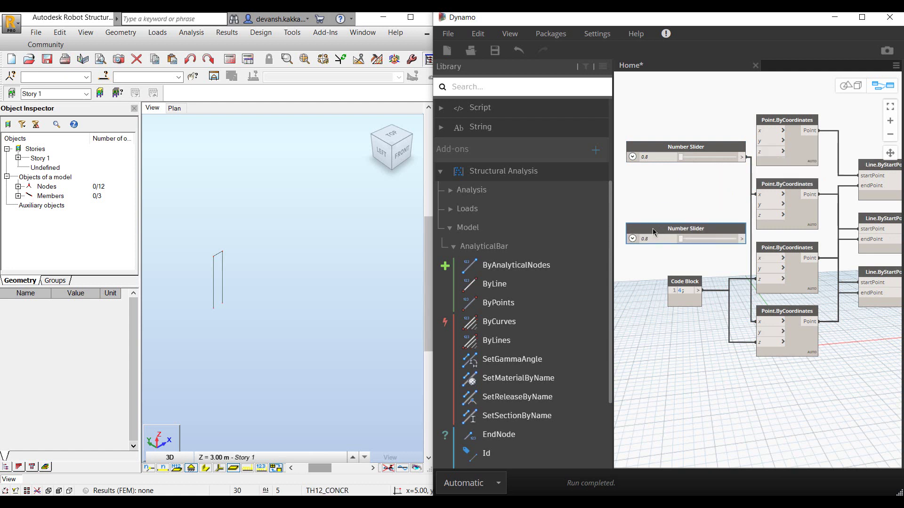
{"action": "double_click", "coordinate": [644, 238]}
{"action": "type", "text": "5"}
{"action": "key", "text": "Return"}
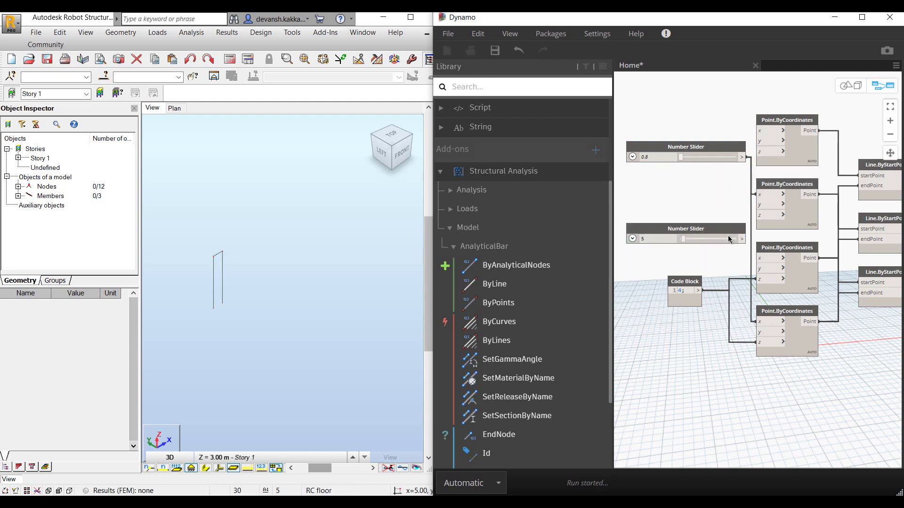
{"action": "left_click_drag", "start_coordinate": [739, 239], "coordinate": [709, 241]}
{"action": "left_click", "coordinate": [687, 289]}
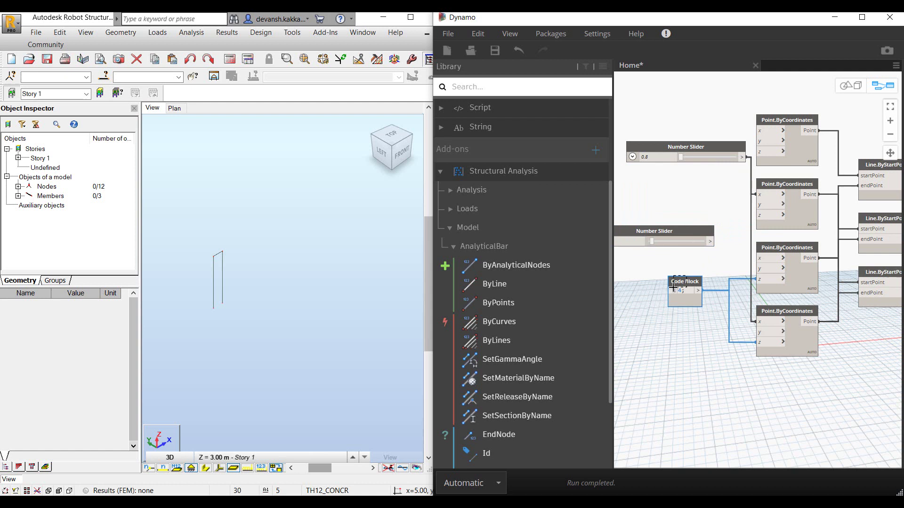
{"action": "left_click", "coordinate": [702, 290], "text": "shift"}
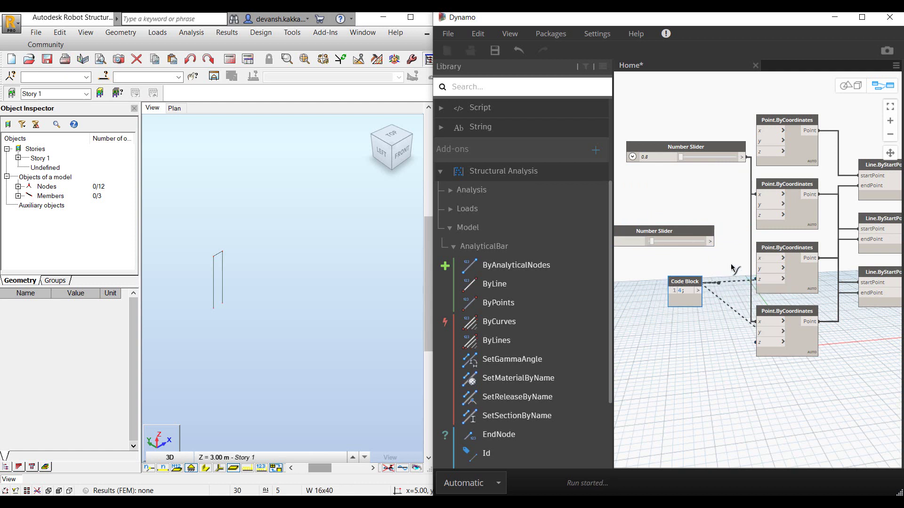
Make the frame taller and wider with the two sliders, then view the Robot model
{"action": "left_click", "coordinate": [710, 242]}
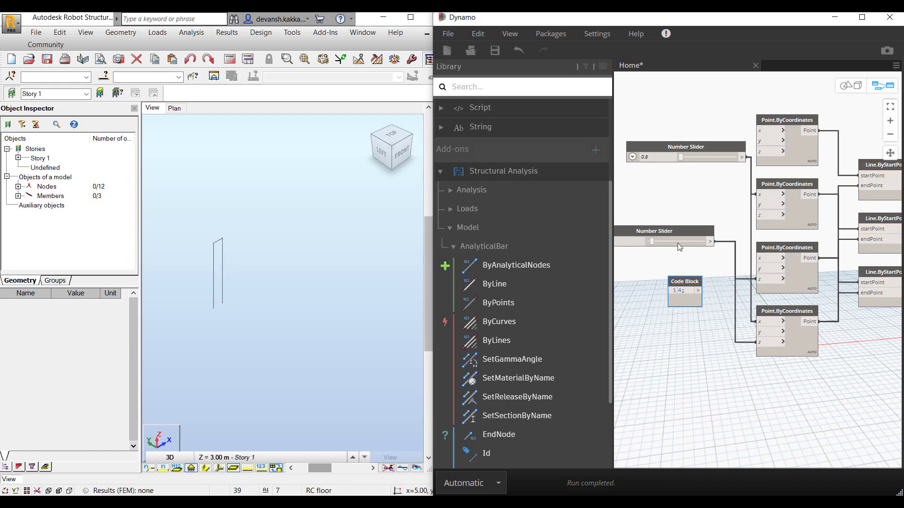
{"action": "mouse_move", "coordinate": [648, 240]}
{"action": "left_mouse_down"}
{"action": "mouse_move", "coordinate": [671, 241]}
{"action": "mouse_move", "coordinate": [653, 242]}
{"action": "left_mouse_up"}
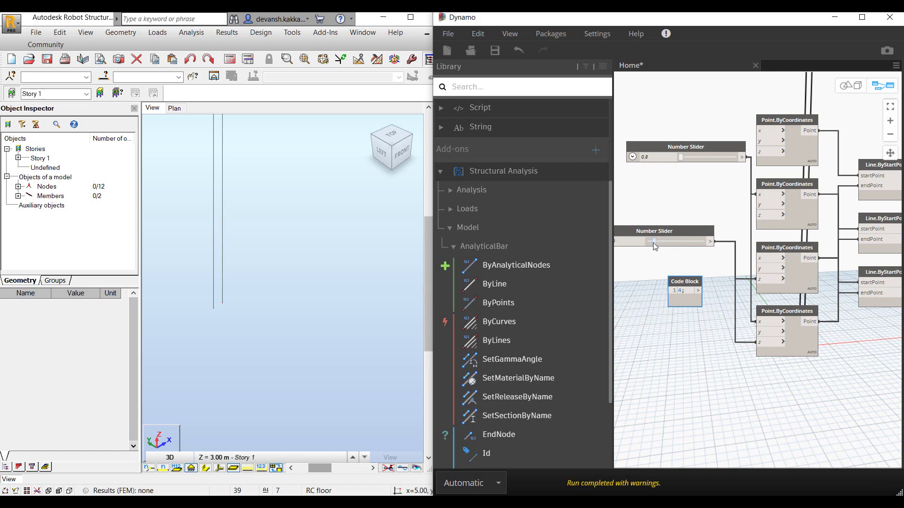
{"action": "left_click_drag", "start_coordinate": [680, 157], "coordinate": [713, 158]}
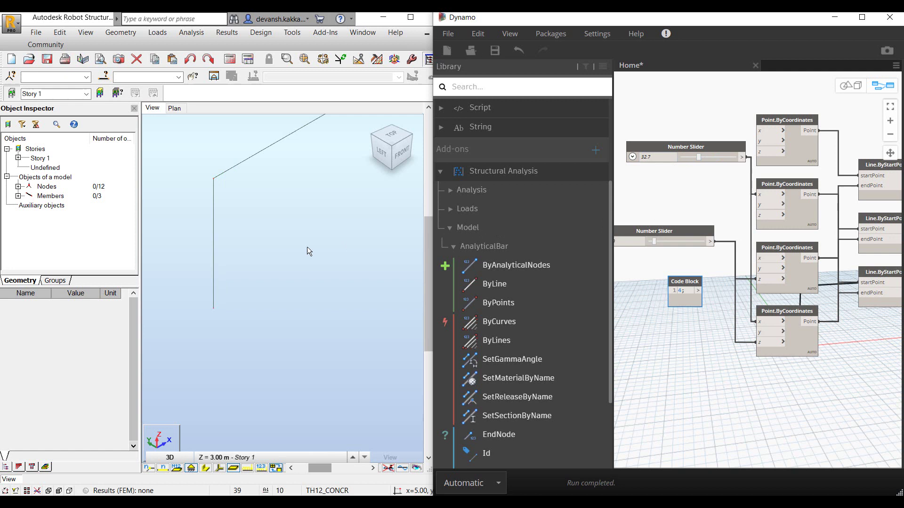
{"action": "left_click", "coordinate": [286, 270]}
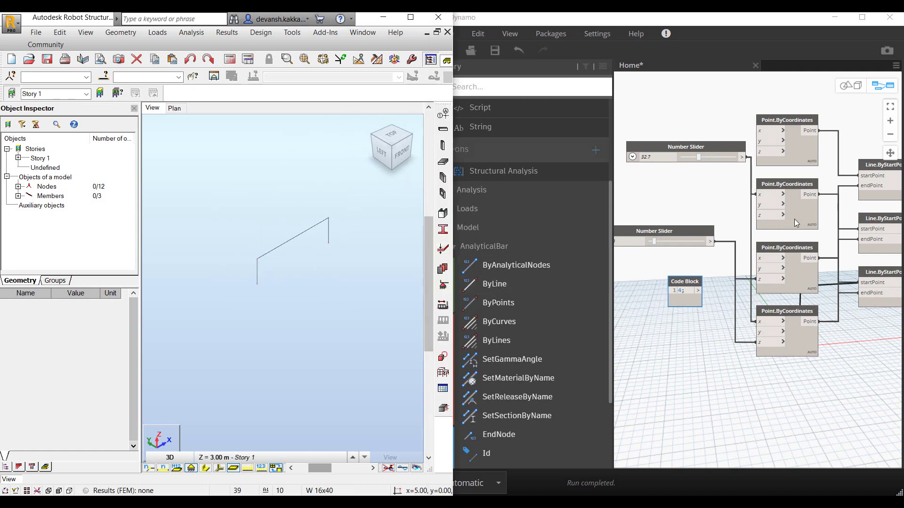
{"action": "scroll", "coordinate": [277, 272], "scroll_direction": "up", "scroll_amount": 2}
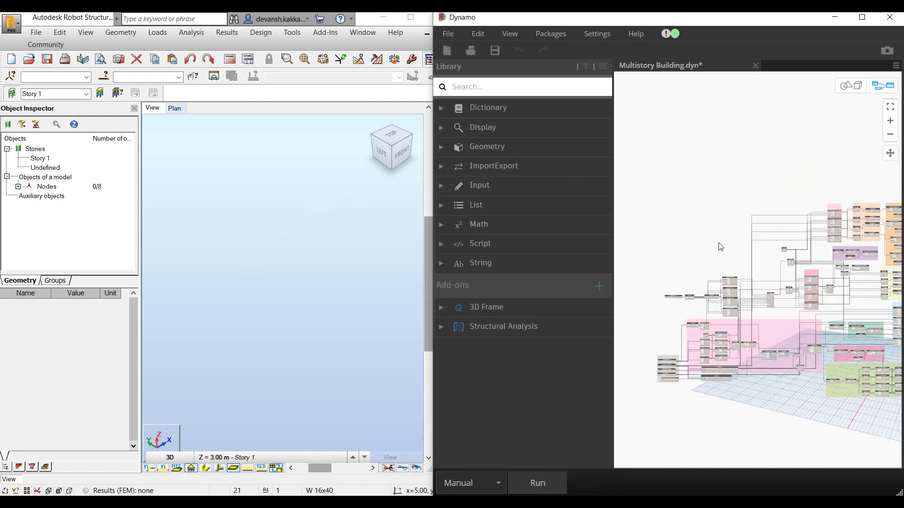
Set Building Height to 60 in the Building Parameters group
{"action": "scroll", "coordinate": [720, 246], "scroll_direction": "up", "scroll_amount": 5}
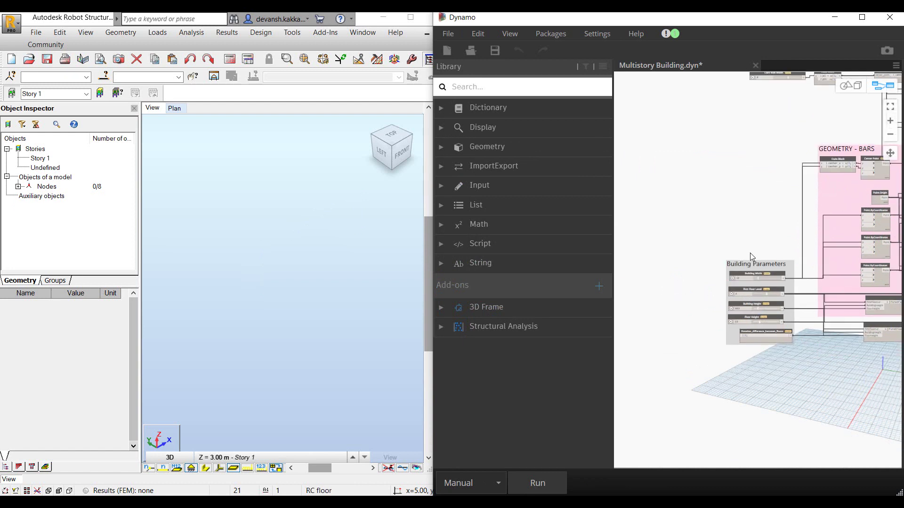
{"action": "scroll", "coordinate": [751, 254], "scroll_direction": "up", "scroll_amount": 5}
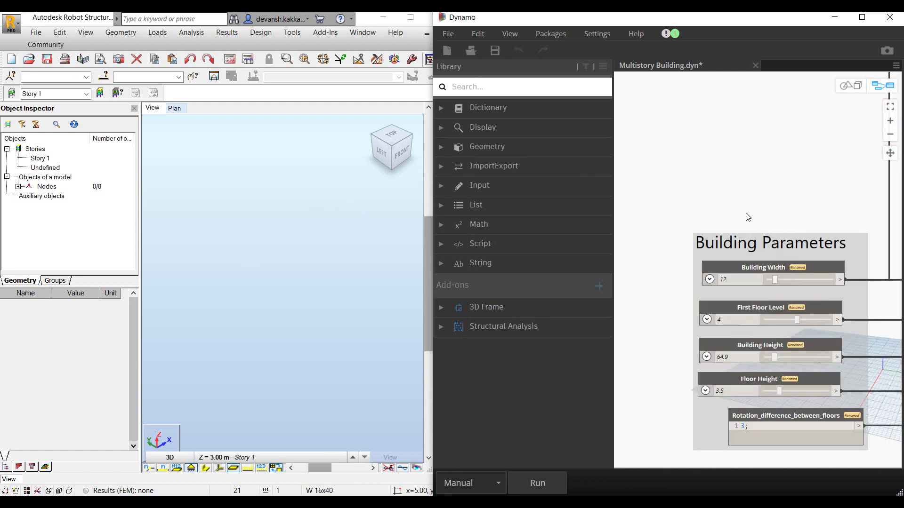
{"action": "middle_click_drag", "start_coordinate": [714, 184], "coordinate": [730, 152]}
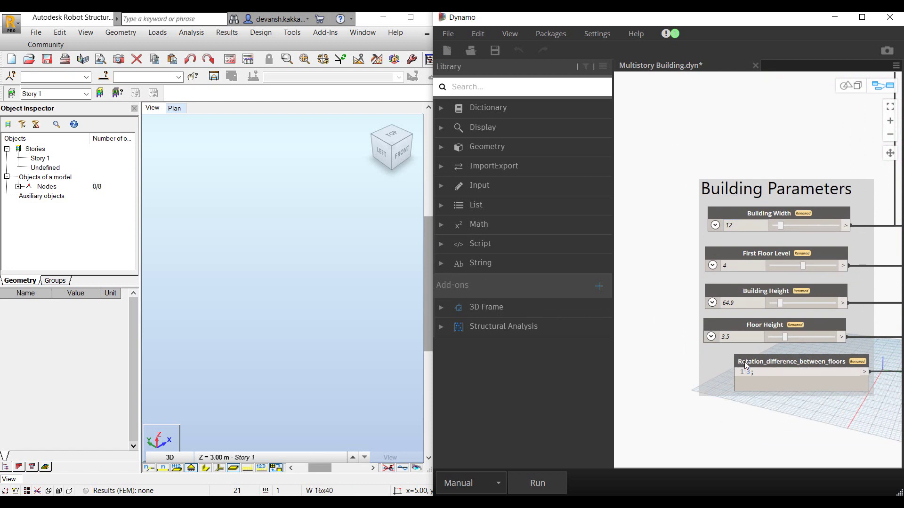
{"action": "left_click", "coordinate": [728, 303]}
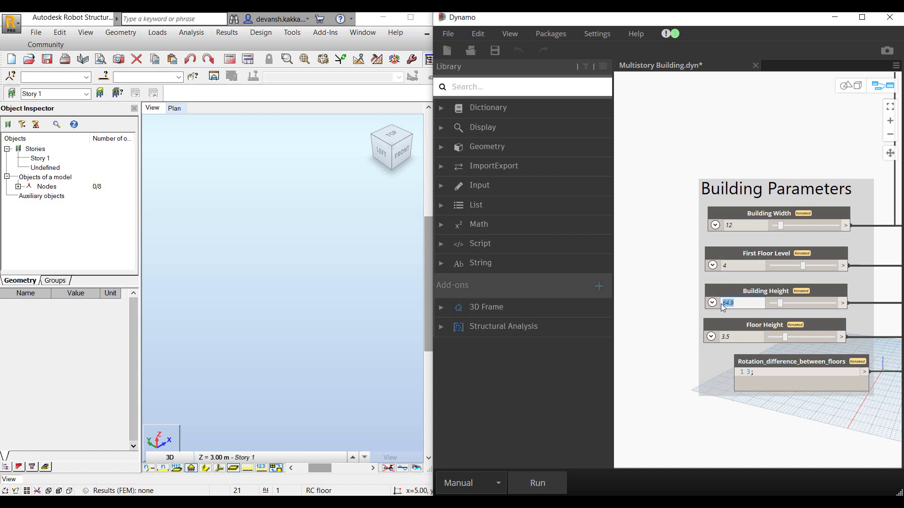
{"action": "type", "text": "60"}
{"action": "left_click", "coordinate": [656, 423]}
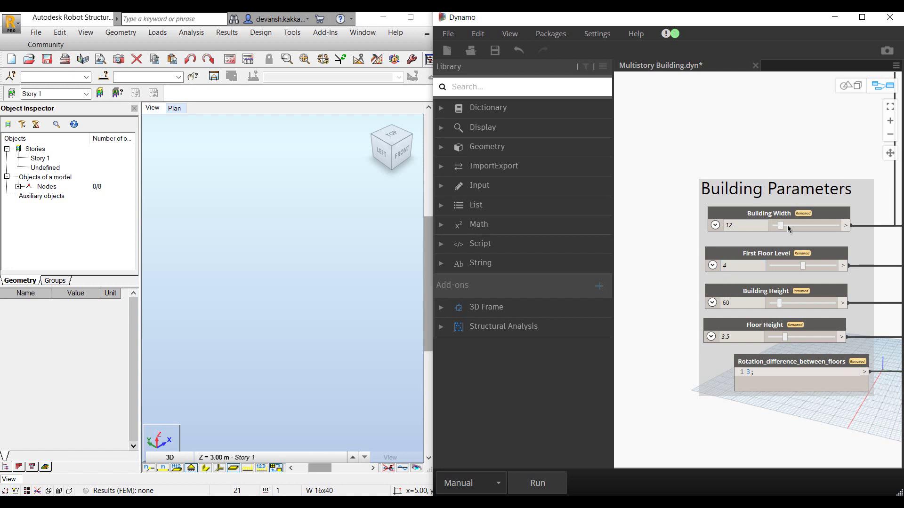
Set Building Width to 15 and change the floor rotation difference from 3 to 0
{"action": "left_click", "coordinate": [750, 226]}
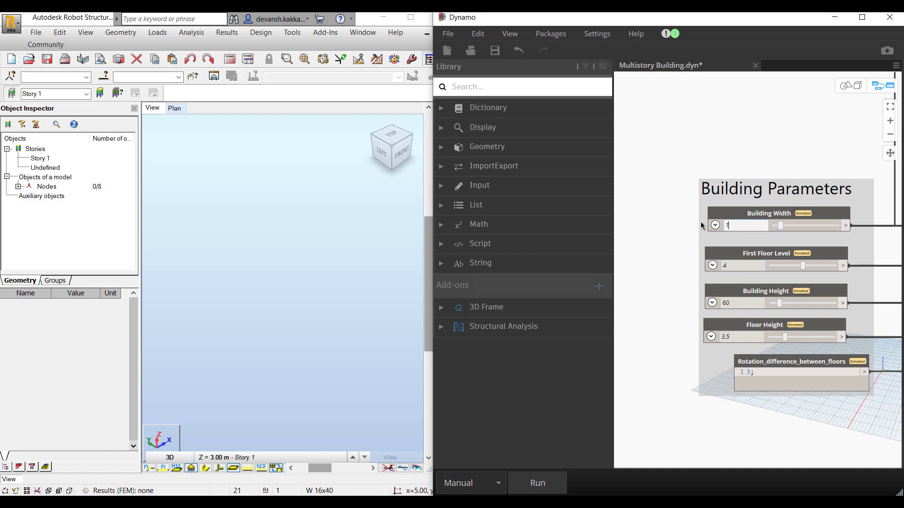
{"action": "left_click", "coordinate": [746, 399]}
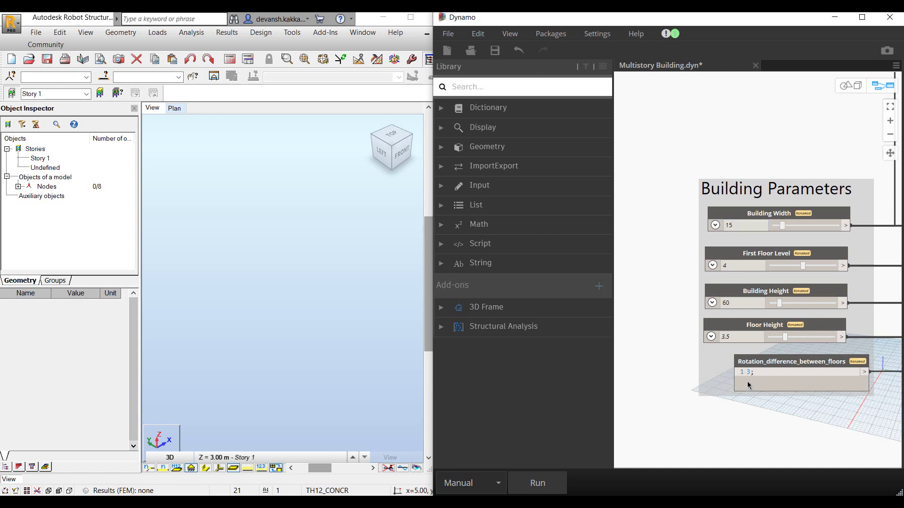
{"action": "left_click_drag", "start_coordinate": [751, 373], "coordinate": [745, 372]}
{"action": "type", "text": "0"}
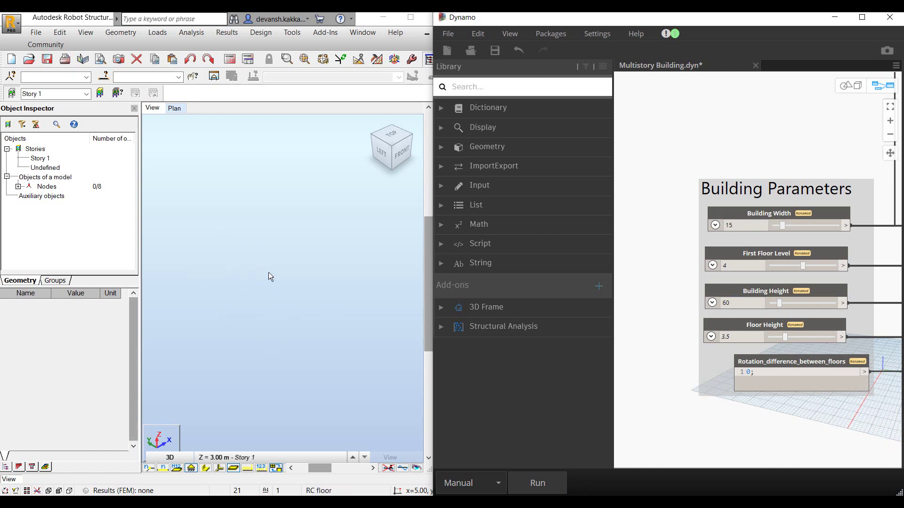
Run the graph to build the unrotated 92-node tower and inspect it from several sides in Robot
{"action": "left_click", "coordinate": [546, 484]}
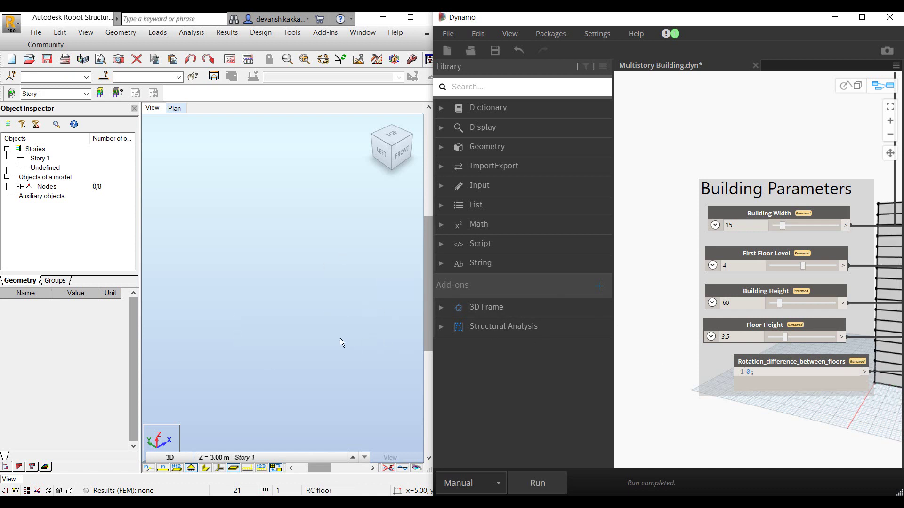
{"action": "left_click_drag", "start_coordinate": [377, 134], "coordinate": [336, 239]}
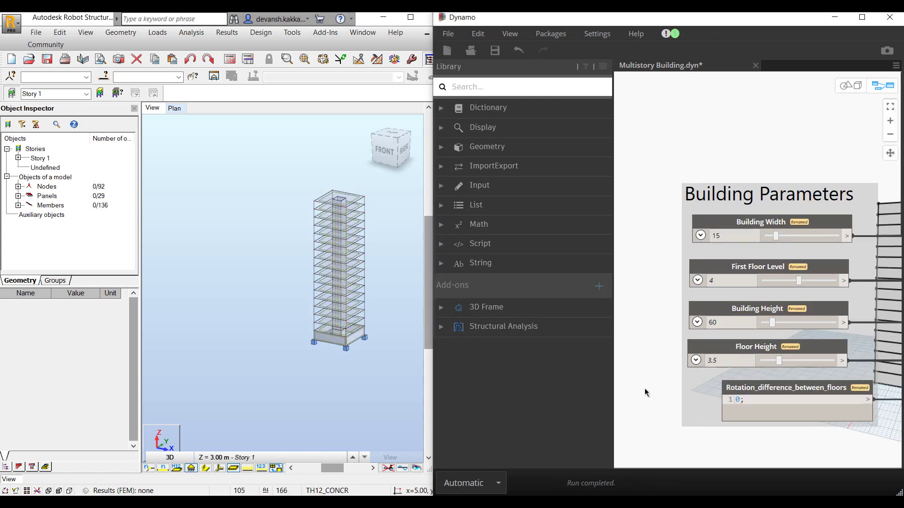
{"action": "left_click_drag", "start_coordinate": [303, 309], "coordinate": [331, 302]}
{"action": "scroll", "coordinate": [344, 244], "scroll_direction": "up", "scroll_amount": 3}
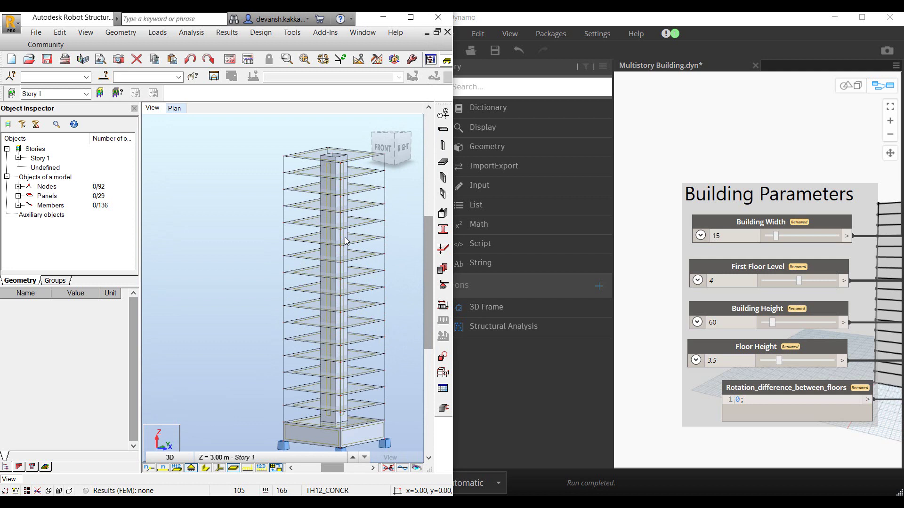
{"action": "scroll", "coordinate": [287, 234], "scroll_direction": "down", "scroll_amount": 2}
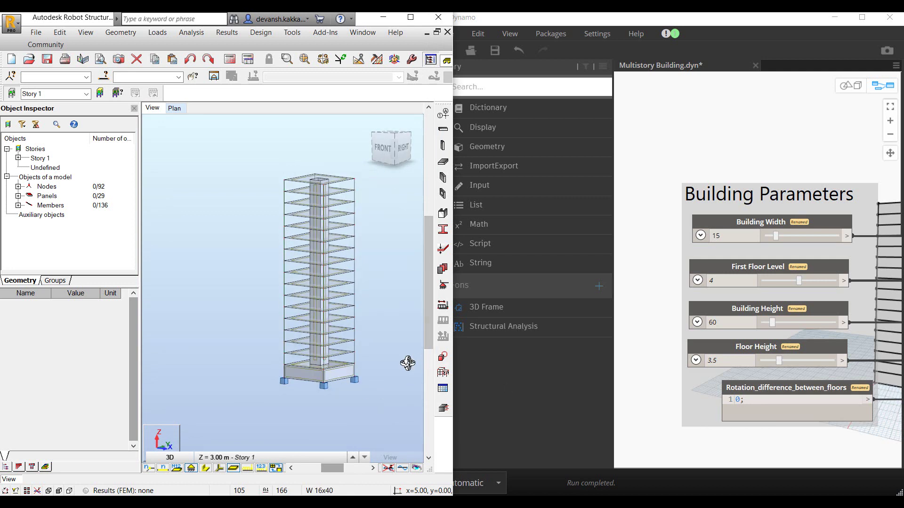
{"action": "left_click", "coordinate": [711, 412]}
Increase Floor Height to 4 and select the rotation difference value for replacement
{"action": "left_click", "coordinate": [845, 361]}
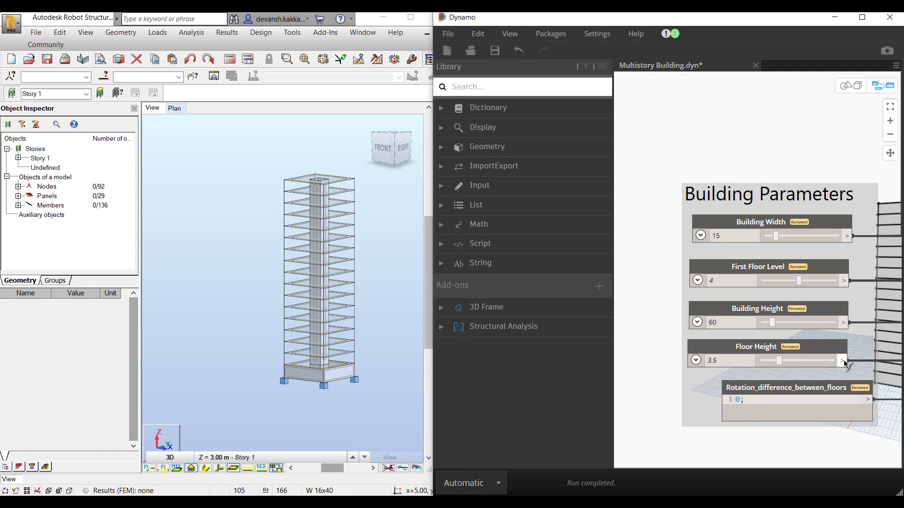
{"action": "left_click_drag", "start_coordinate": [780, 363], "coordinate": [798, 363]}
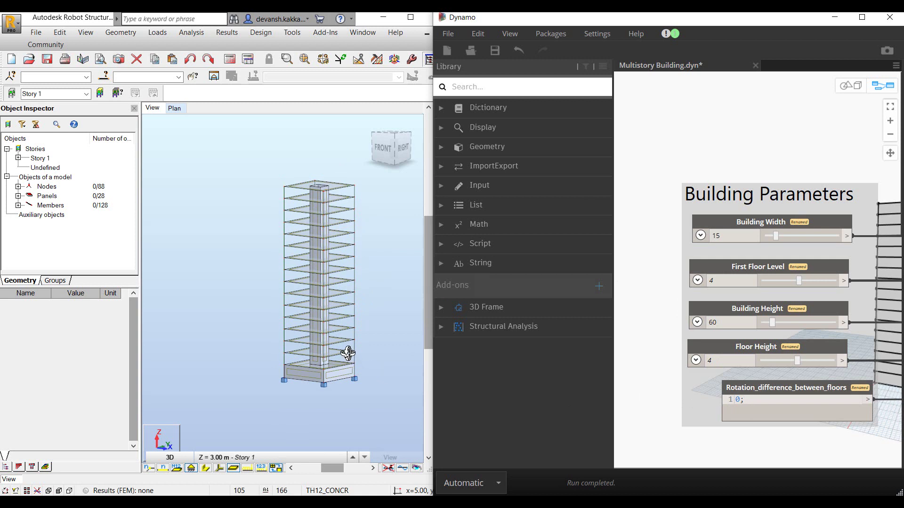
{"action": "double_click", "coordinate": [737, 400]}
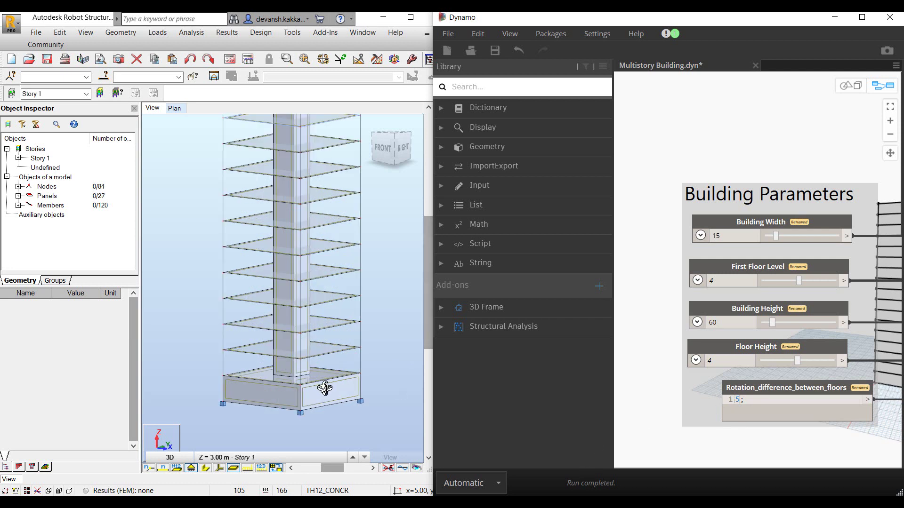
Apply the rotation difference of 5 and check the regenerated twisted tower in Robot
{"action": "left_click", "coordinate": [381, 357]}
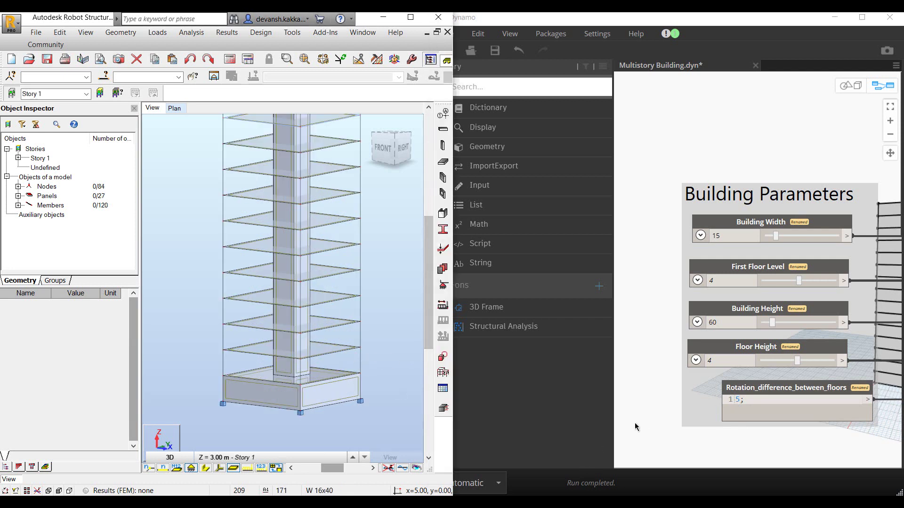
{"action": "scroll", "coordinate": [379, 390], "scroll_direction": "down", "scroll_amount": 3}
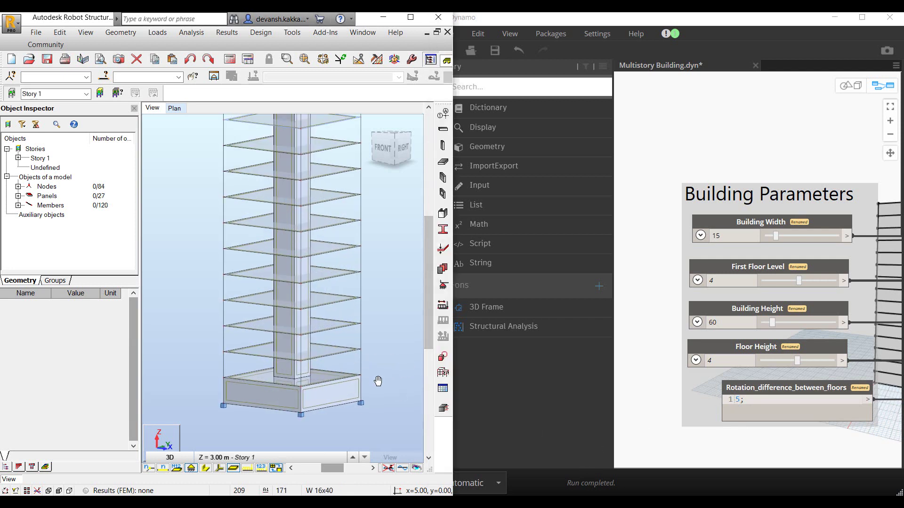
{"action": "left_click", "coordinate": [660, 435]}
{"action": "scroll", "coordinate": [381, 375], "scroll_direction": "down", "scroll_amount": 1}
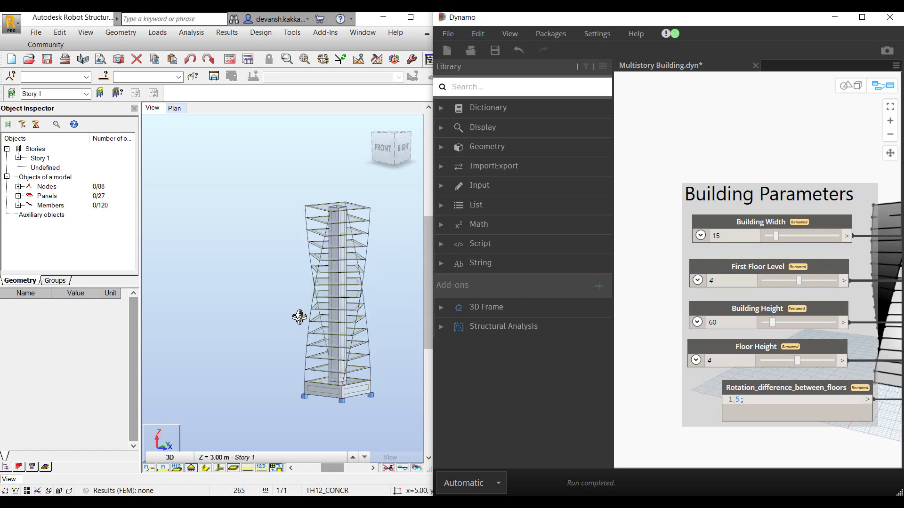
{"action": "middle_click_drag", "start_coordinate": [273, 317], "coordinate": [234, 312]}
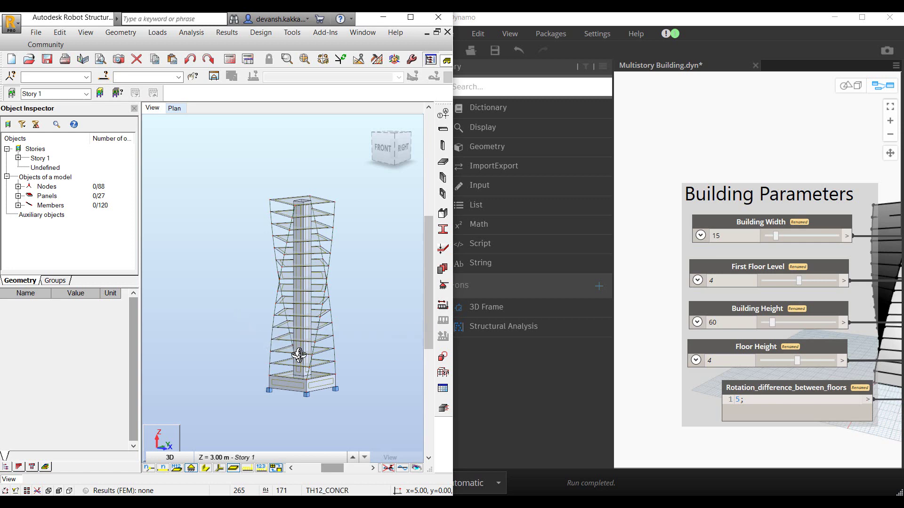
{"action": "middle_click_drag", "start_coordinate": [307, 363], "coordinate": [355, 411], "text": "shift"}
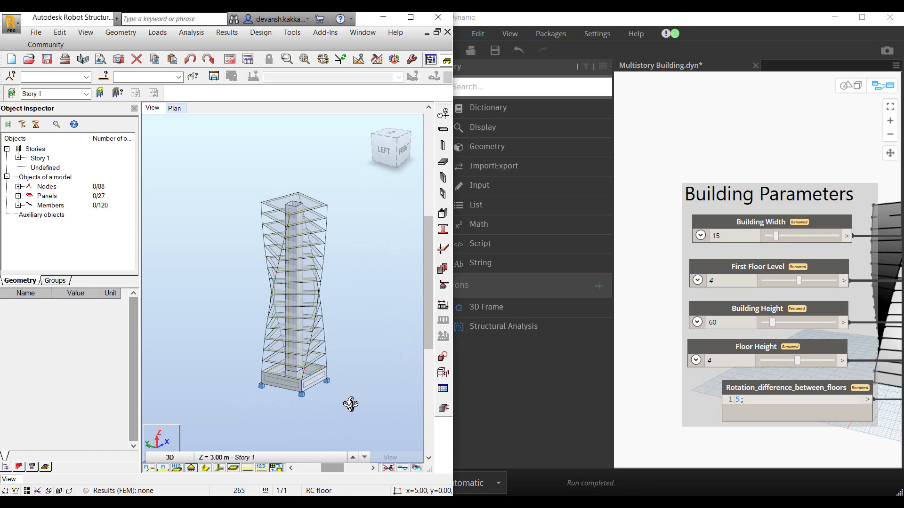
{"action": "scroll", "coordinate": [318, 399], "scroll_direction": "up", "scroll_amount": 2}
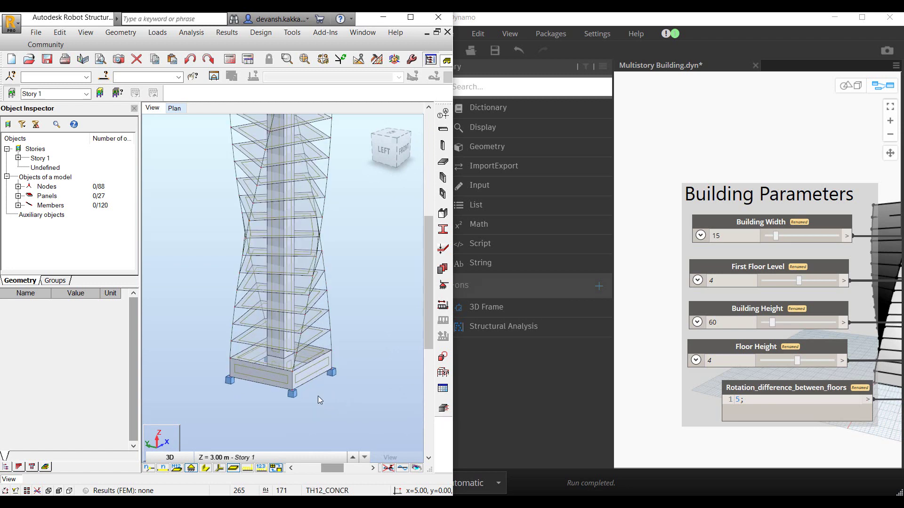
{"action": "scroll", "coordinate": [341, 384], "scroll_direction": "down", "scroll_amount": 3}
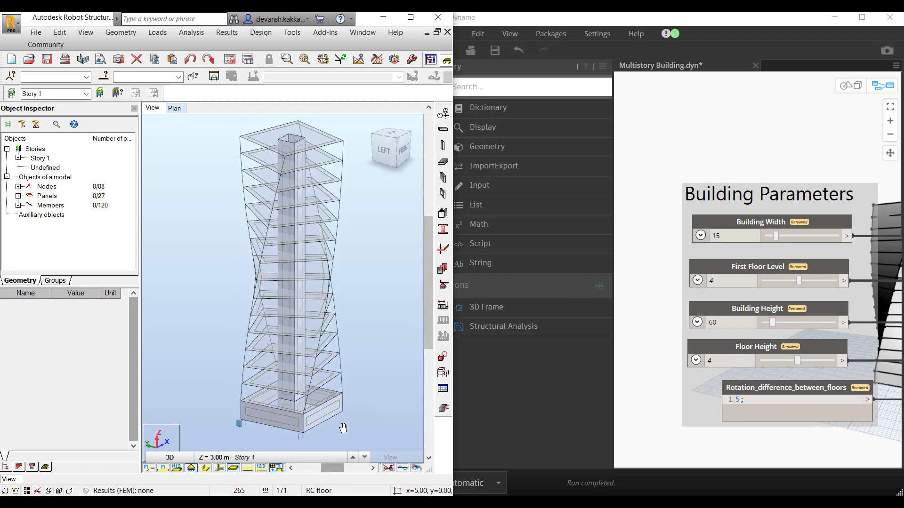